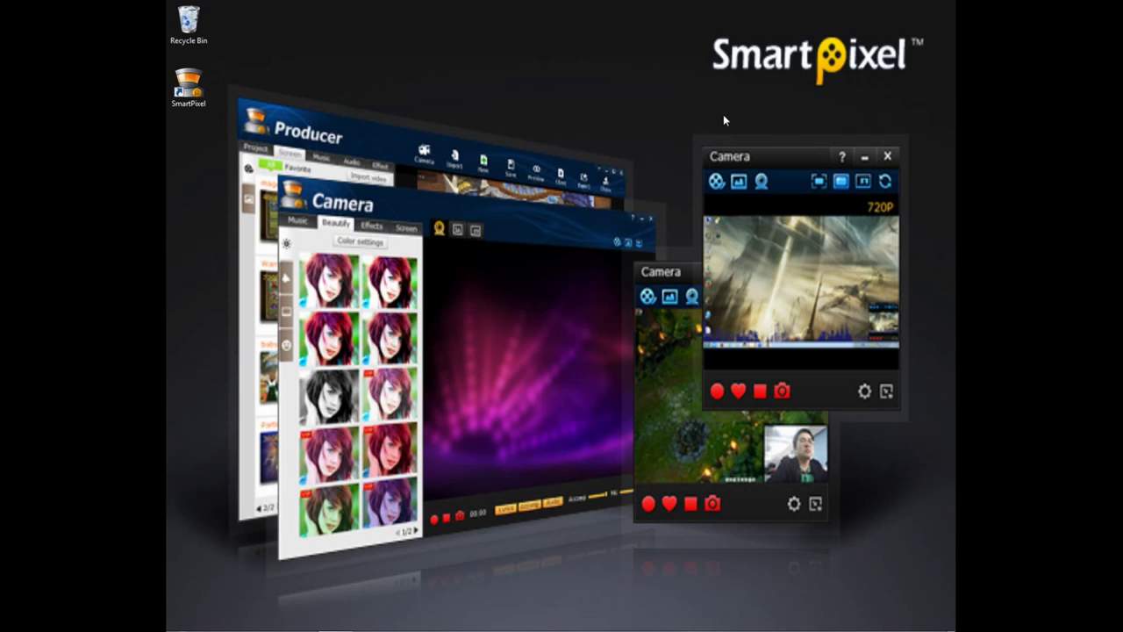
Step: Launch SmartPixel and start the Screen/Game camera, opening its live desktop preview window
drag(682, 7, 935, 90)
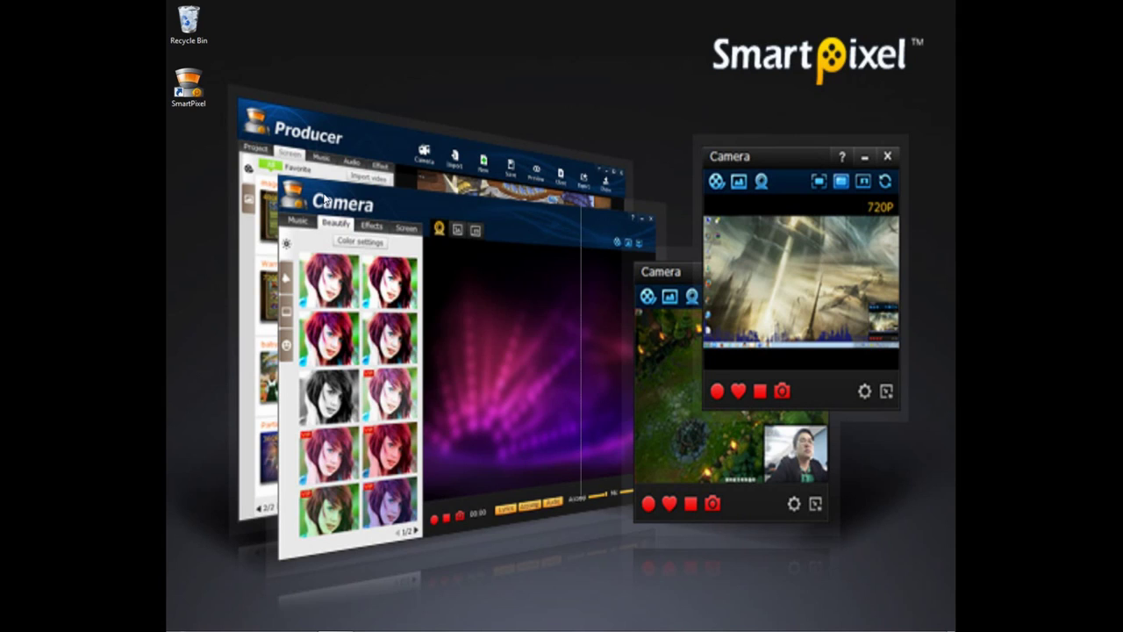
double_click(187, 87)
right_click(196, 21)
click(397, 17)
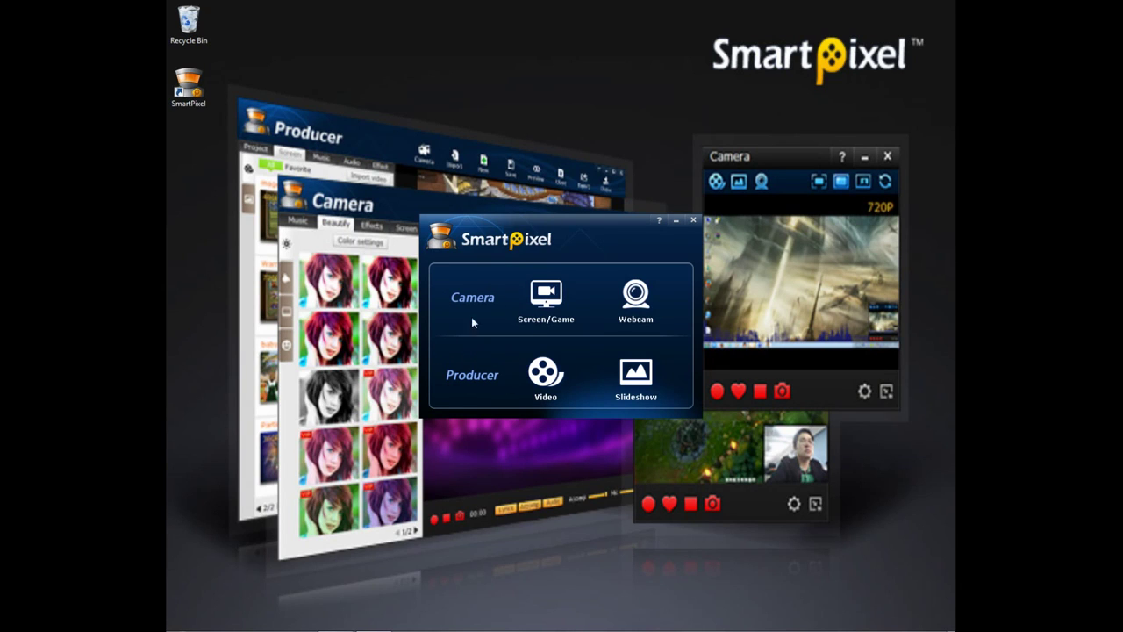
click(554, 298)
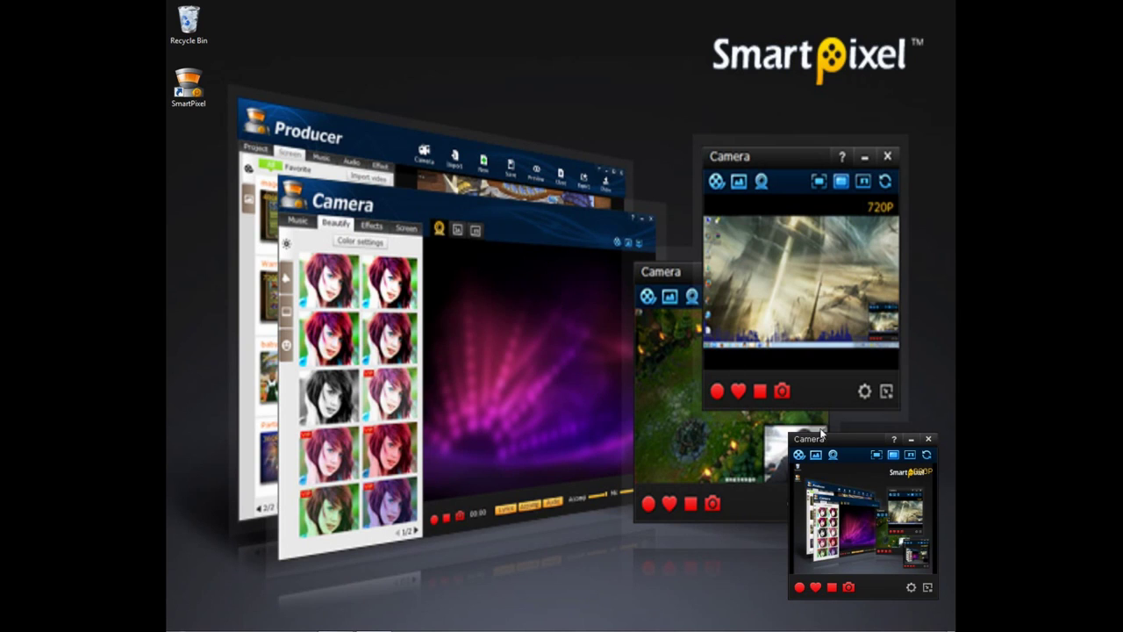
drag(848, 446, 586, 225)
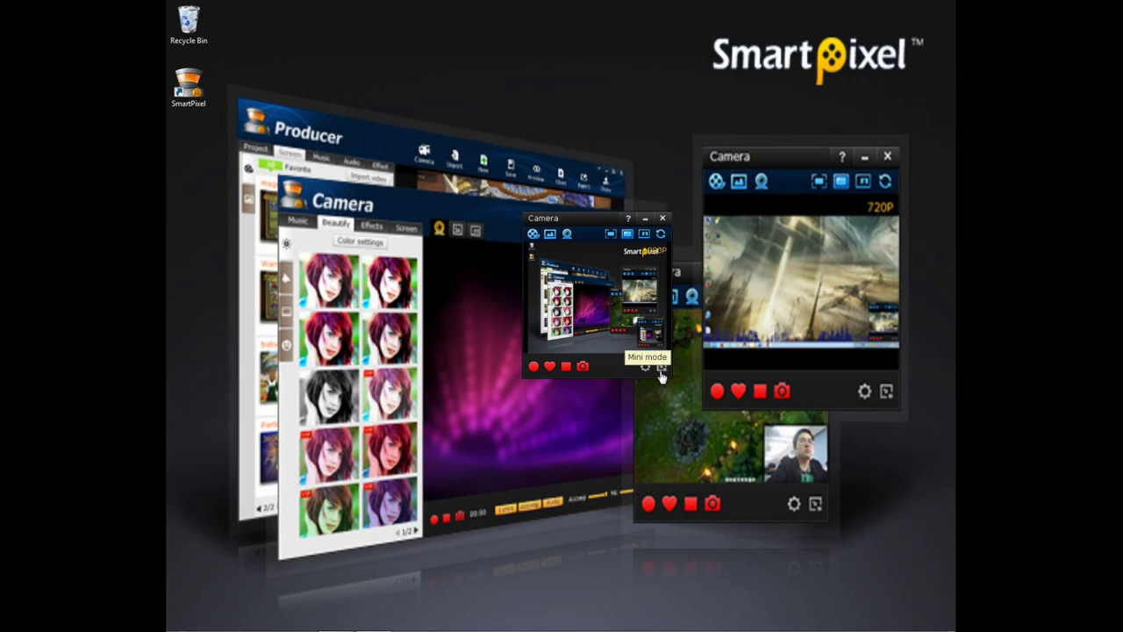
click(662, 374)
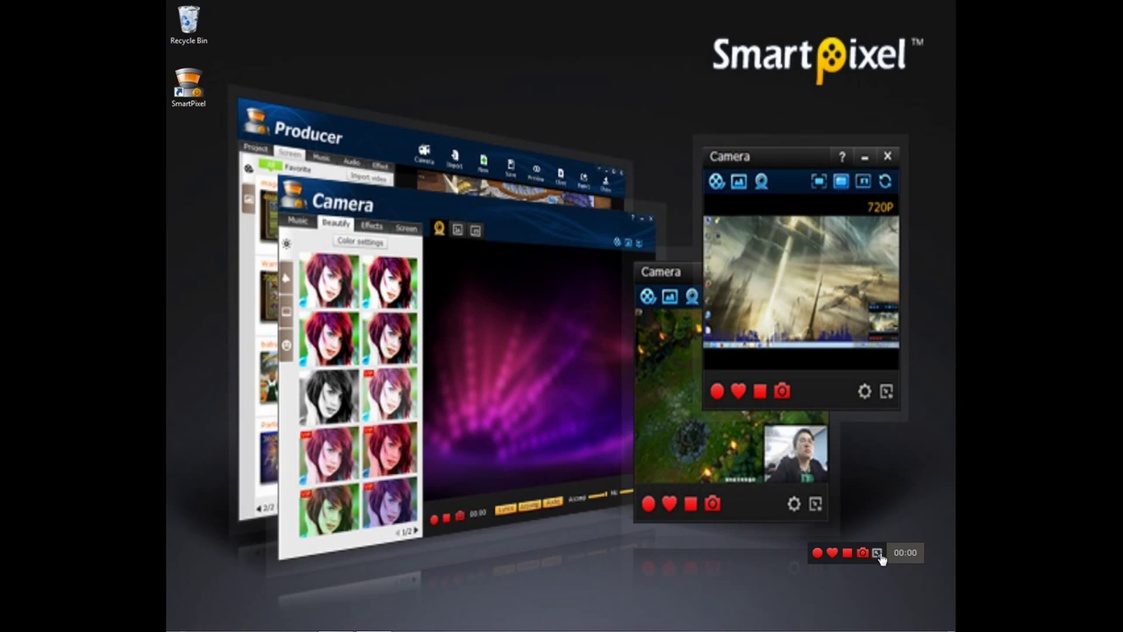
click(877, 553)
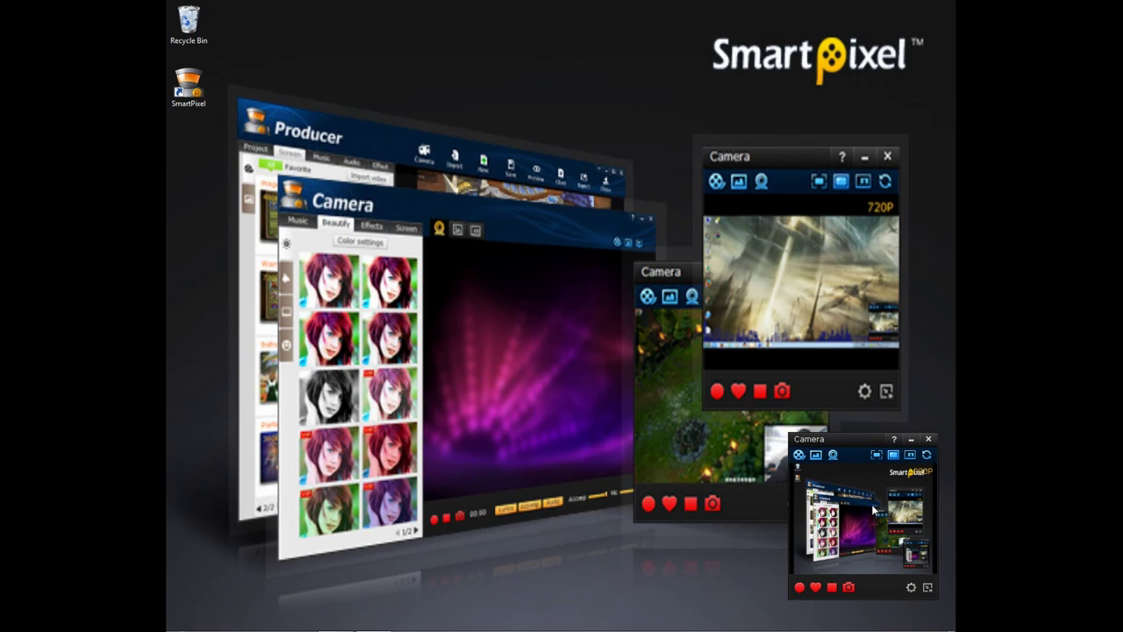
click(912, 588)
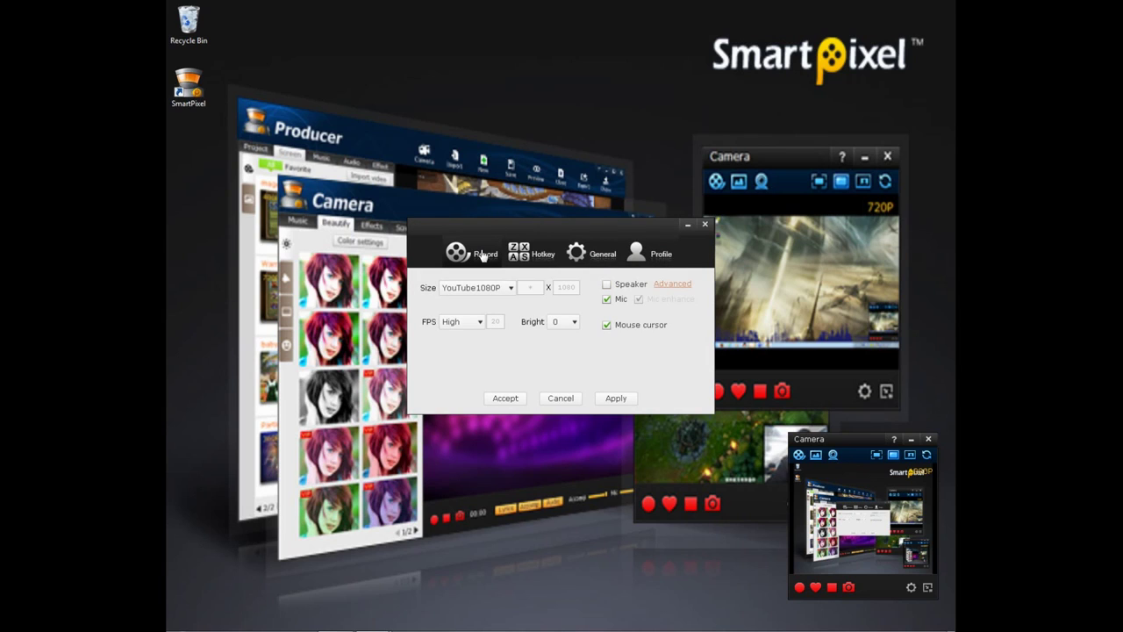
click(505, 289)
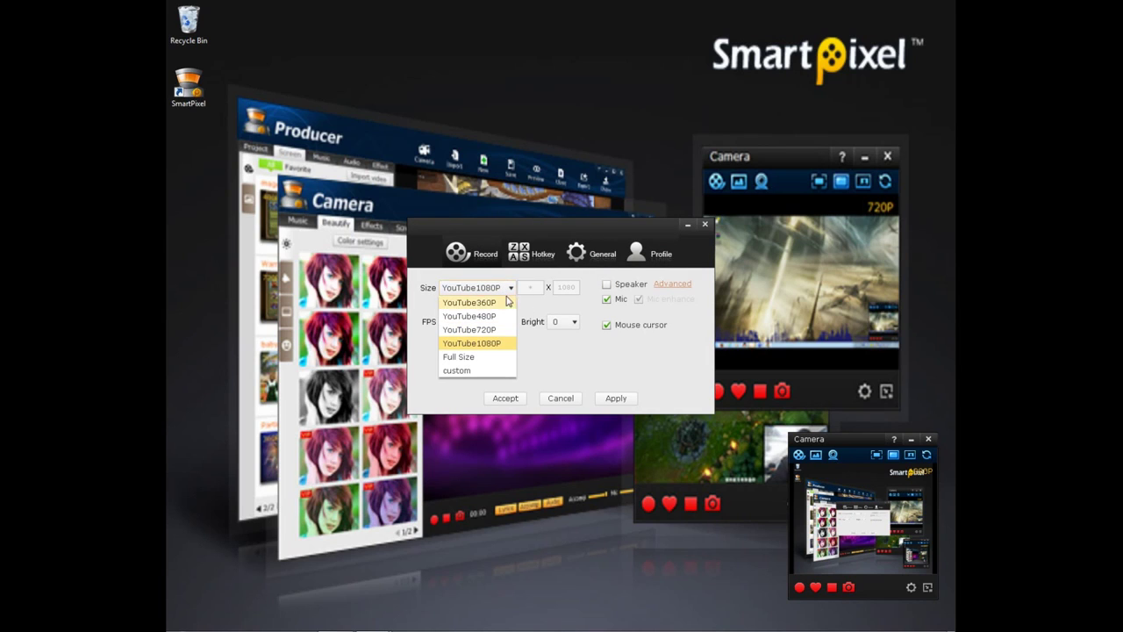
click(505, 296)
click(473, 323)
click(472, 324)
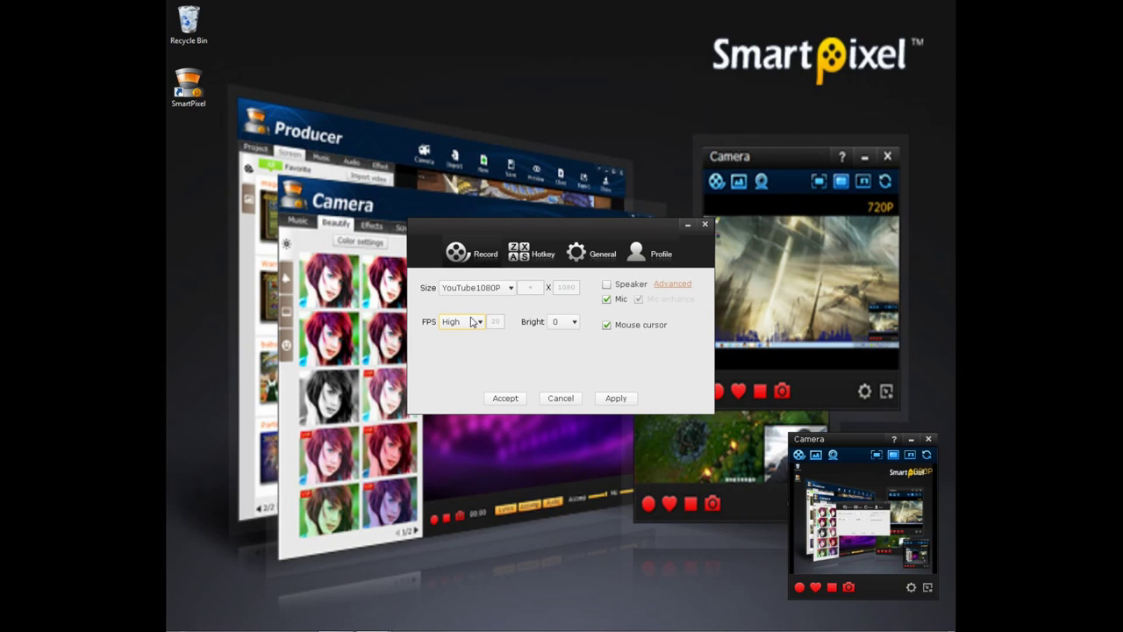
click(606, 300)
click(606, 325)
click(607, 324)
click(524, 257)
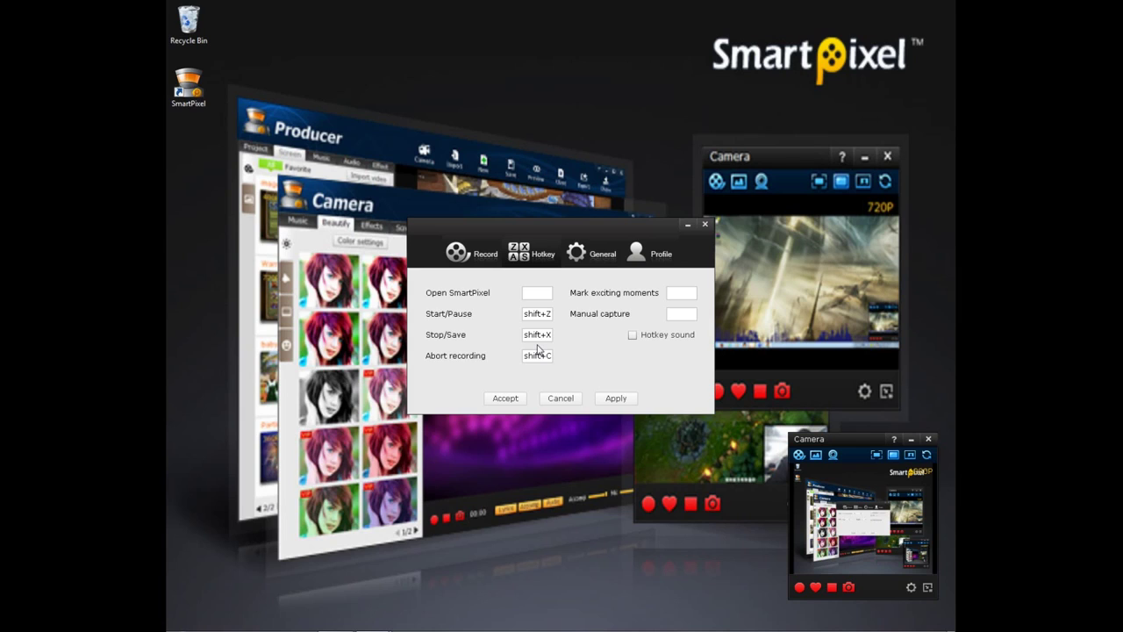
click(594, 256)
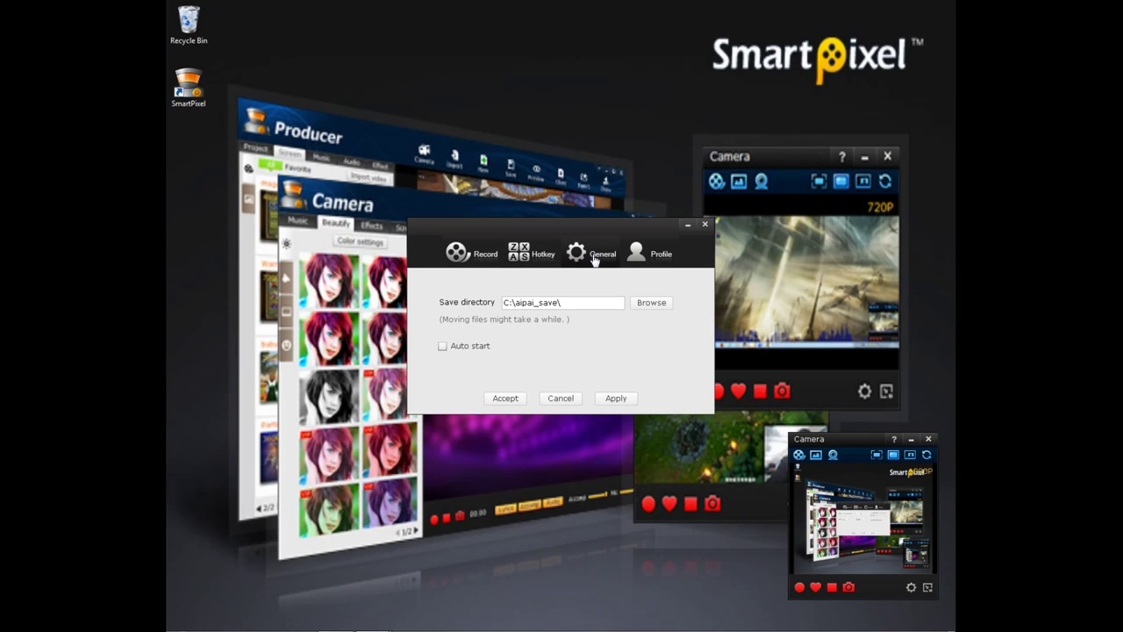
drag(568, 301, 425, 299)
click(641, 259)
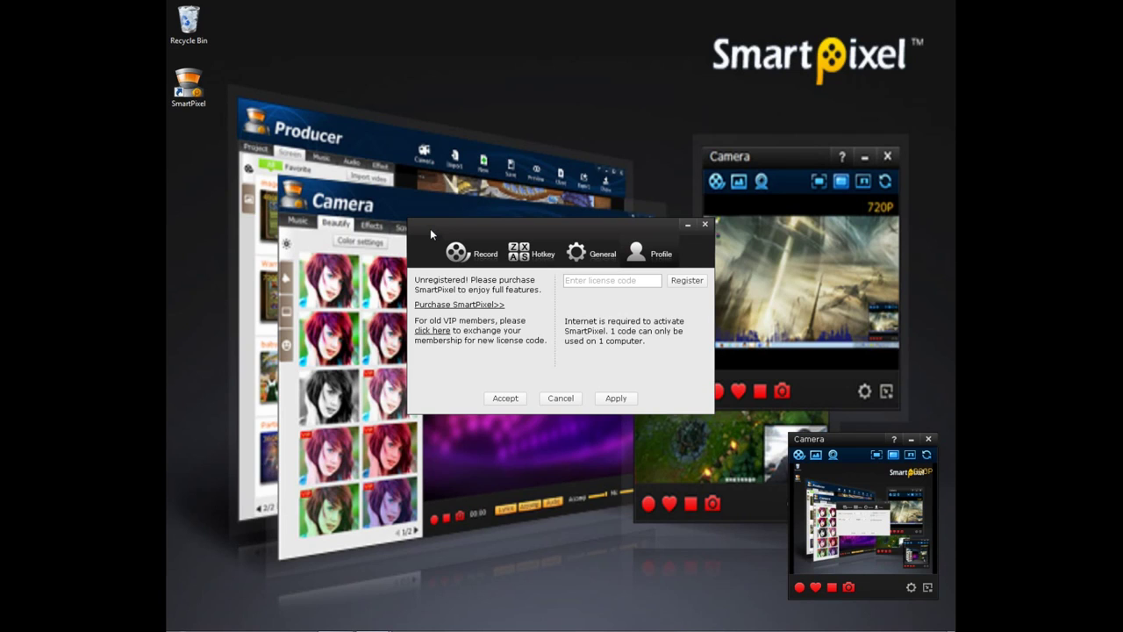
click(706, 228)
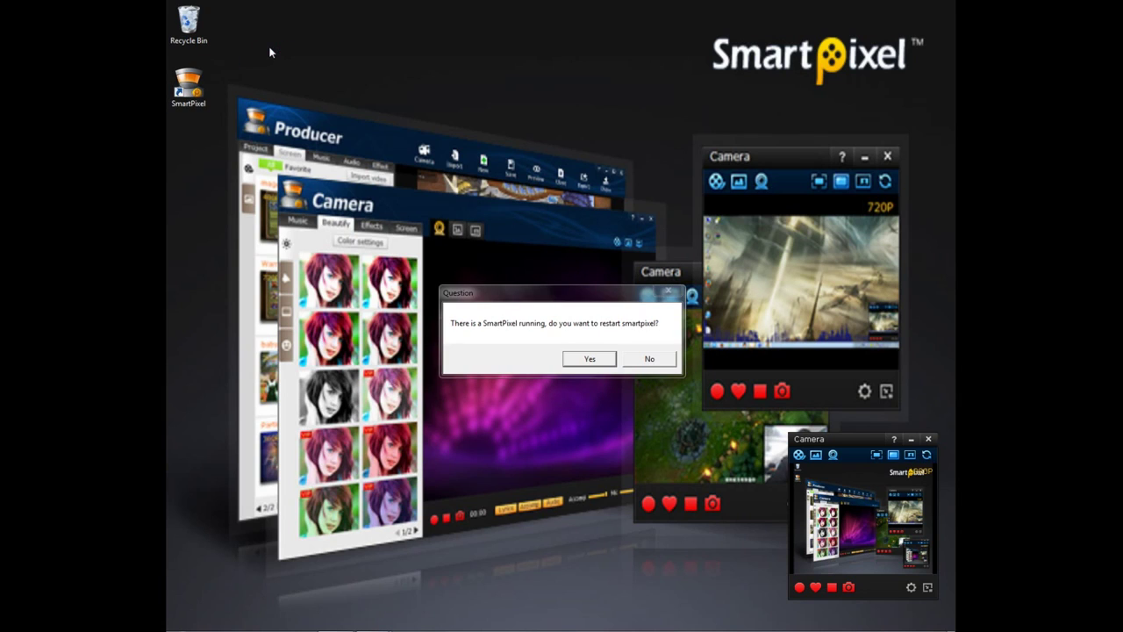
Step: Confirm the SmartPixel restart and open Producer > Video, showing the HPIM0043 clip
click(597, 362)
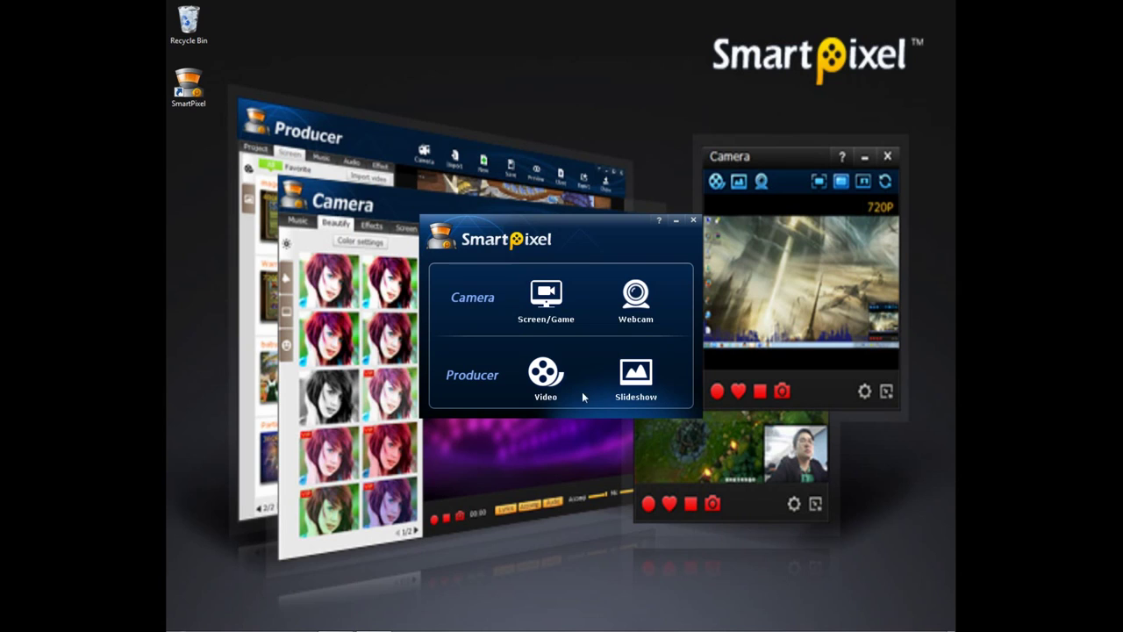
click(555, 379)
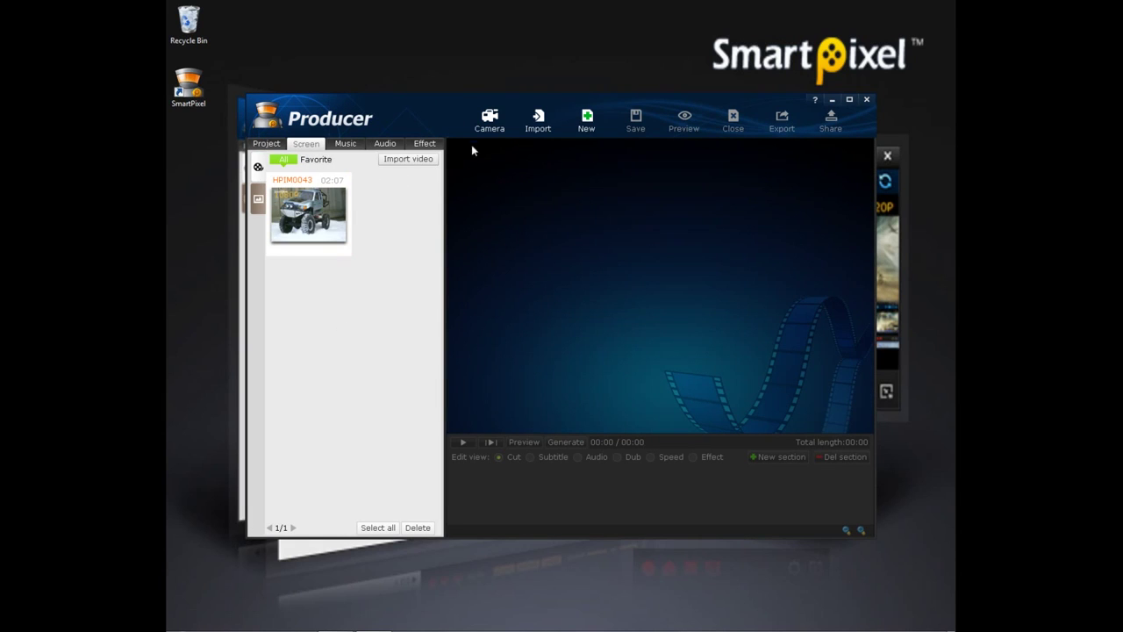
mouse_move(339, 246)
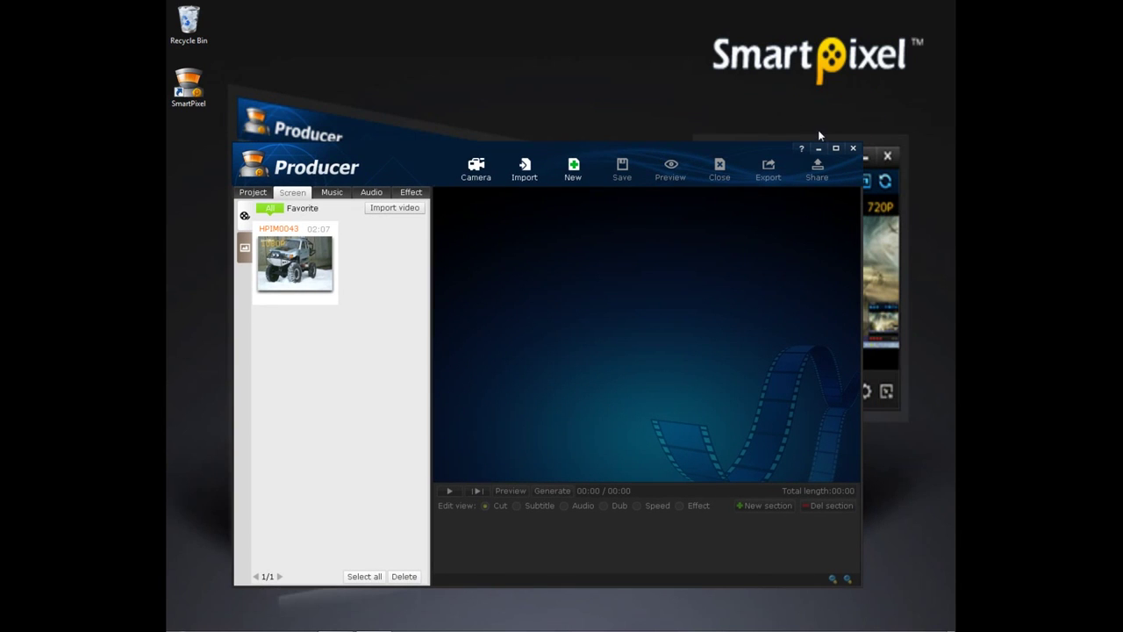
Step: Maximize the Producer window and browse the Project and Screen clip lists
click(836, 148)
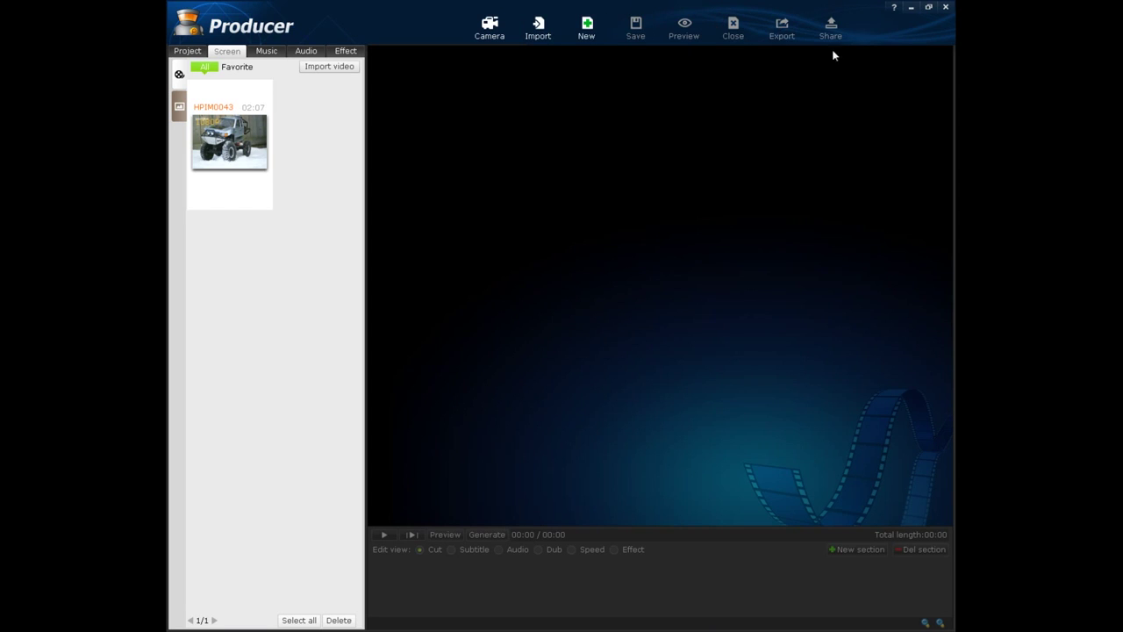
click(188, 53)
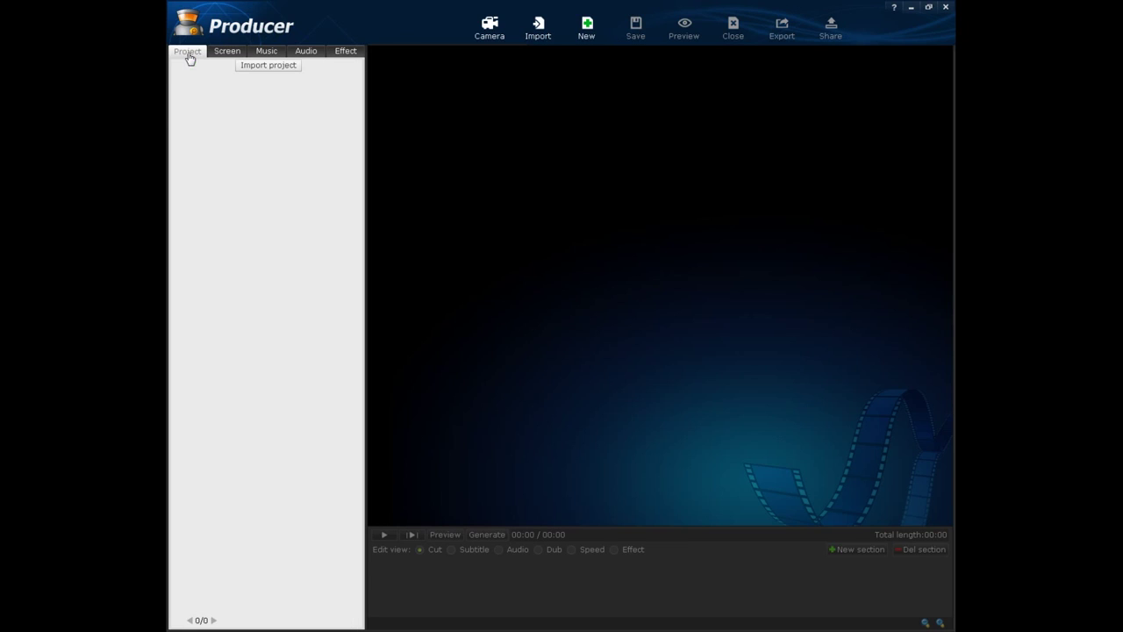
click(220, 54)
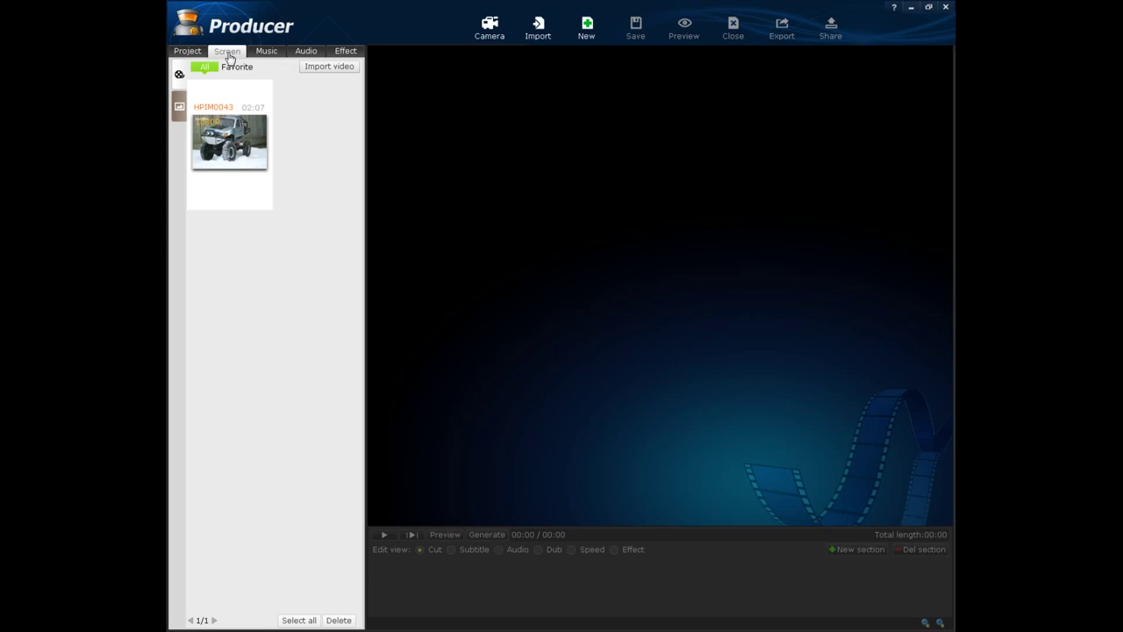
mouse_move(213, 155)
click(179, 75)
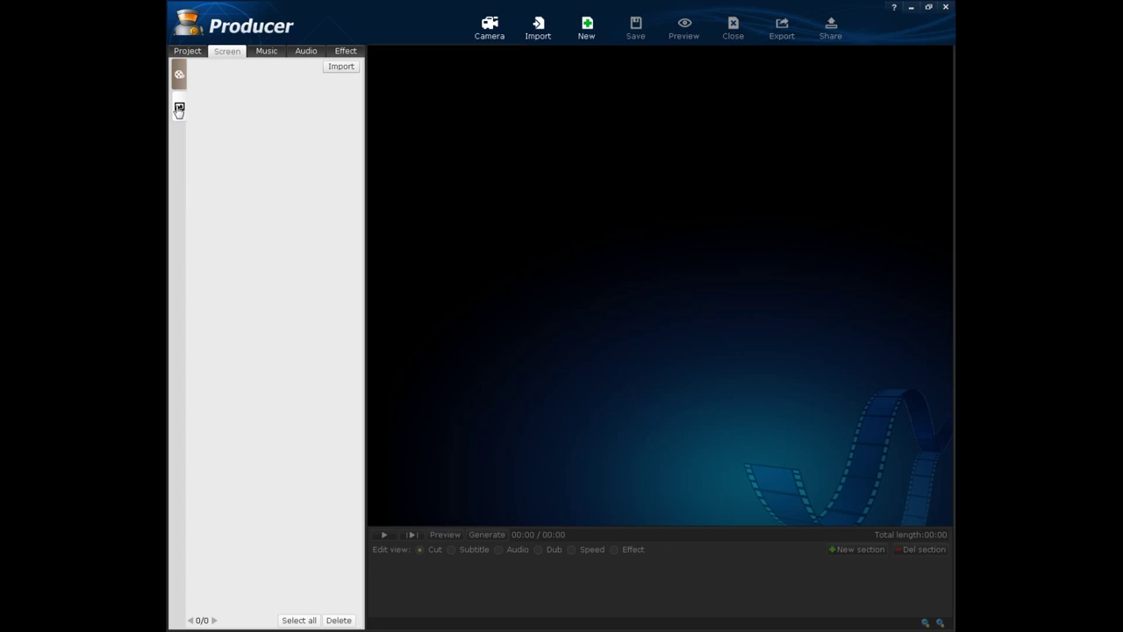
Step: Show the Audio library's online sound effects and page through all three pages
click(267, 54)
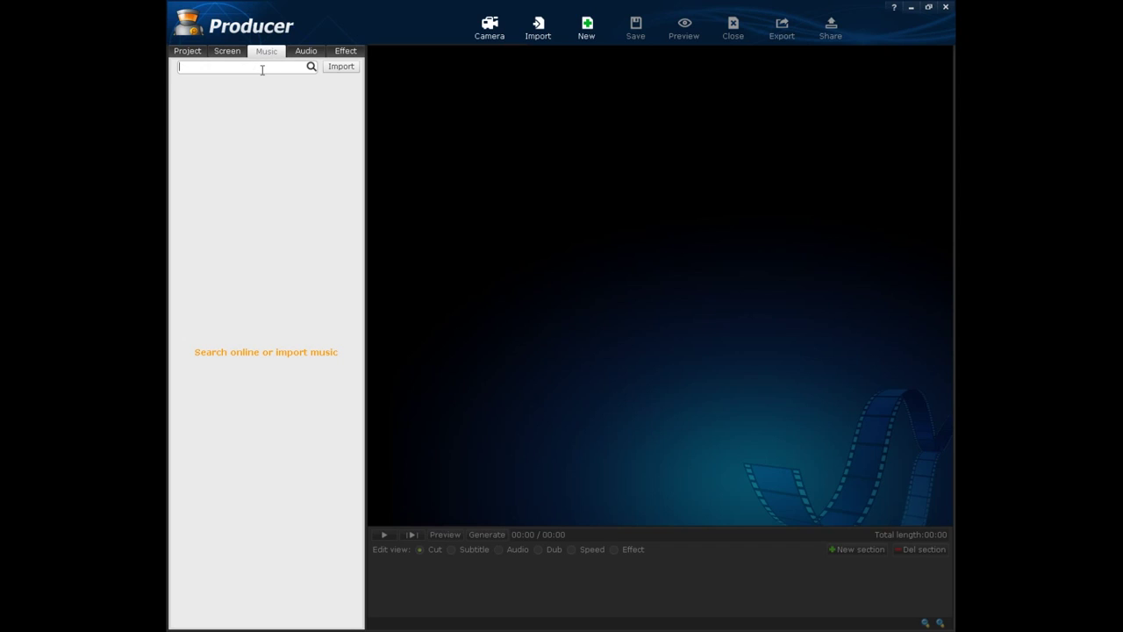
click(300, 55)
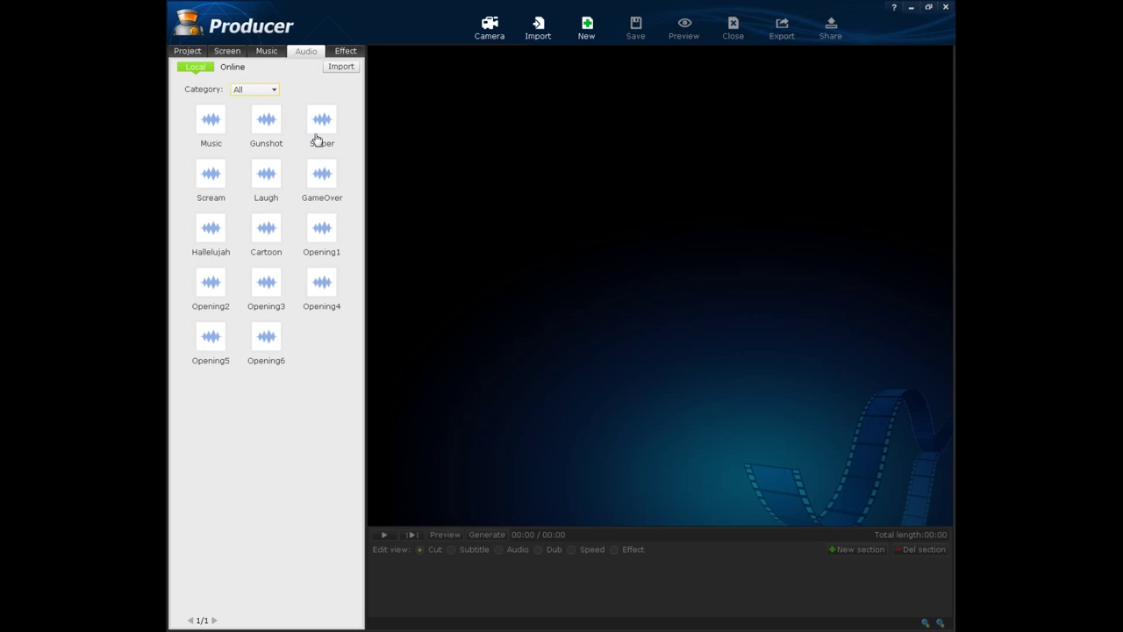
click(231, 70)
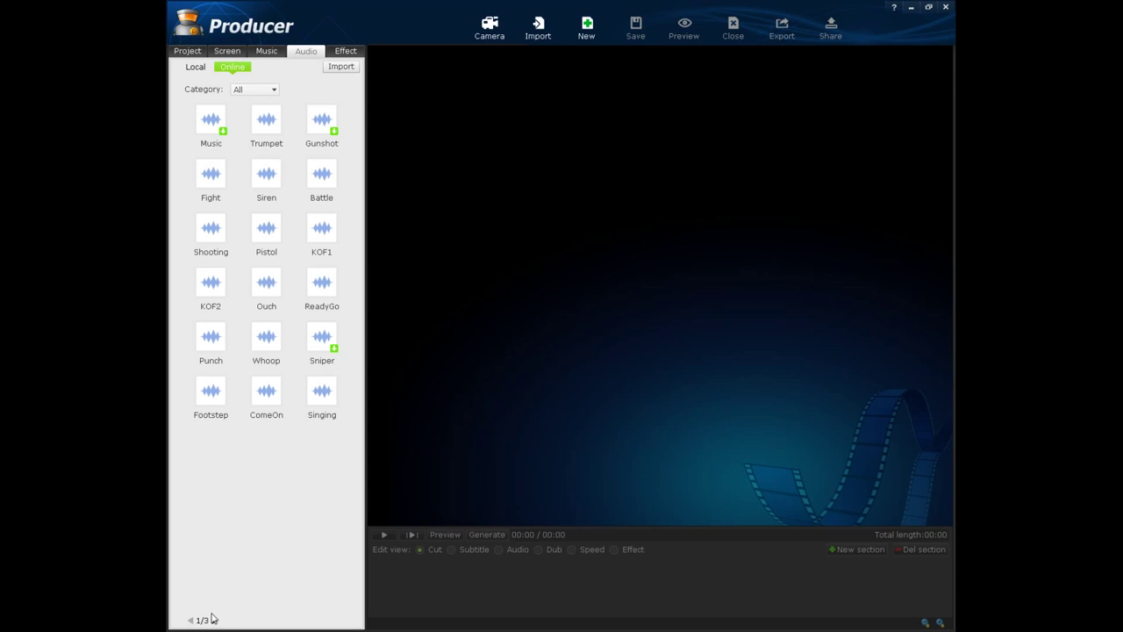
click(215, 620)
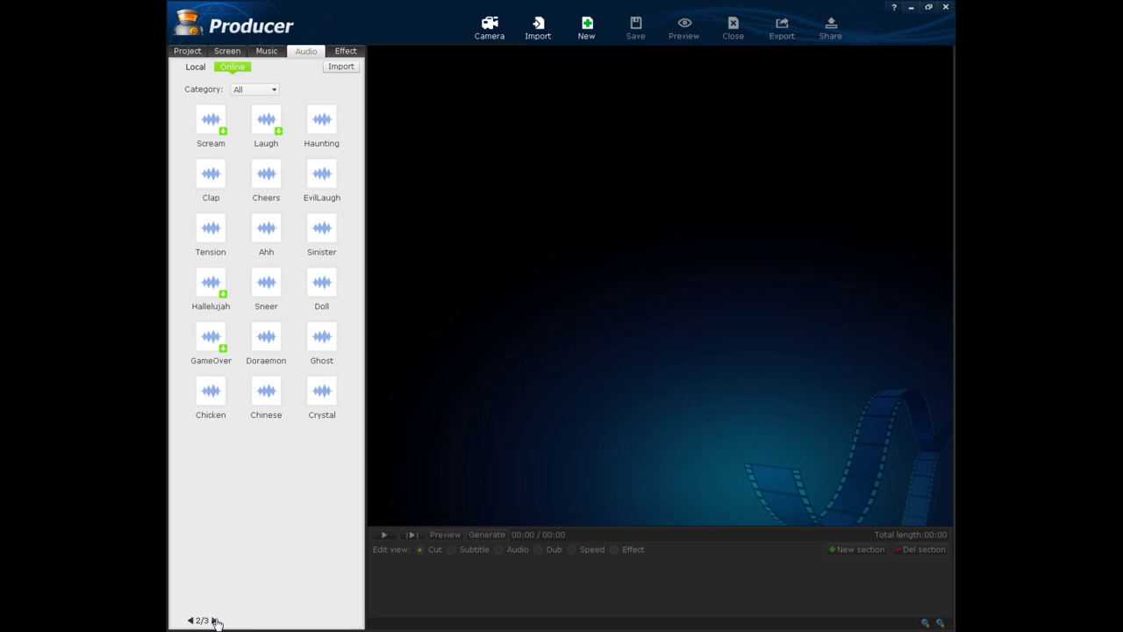
click(215, 621)
click(191, 620)
click(191, 621)
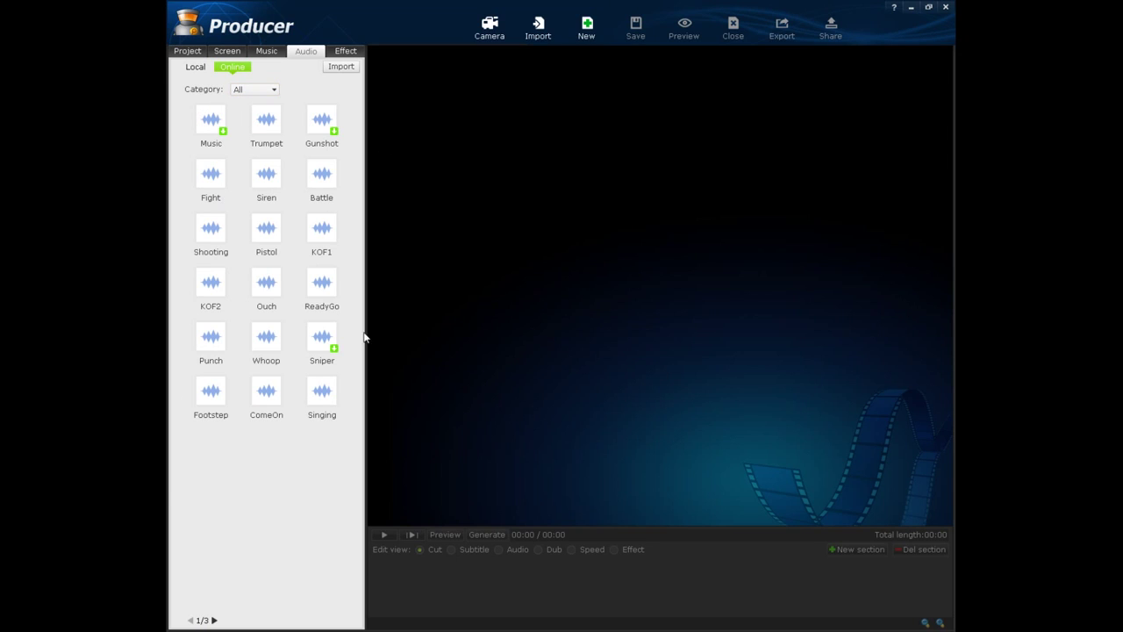
Step: Browse the speech-bubble, filter, particle, frame, tint and sticker effects, ending on local images
click(348, 50)
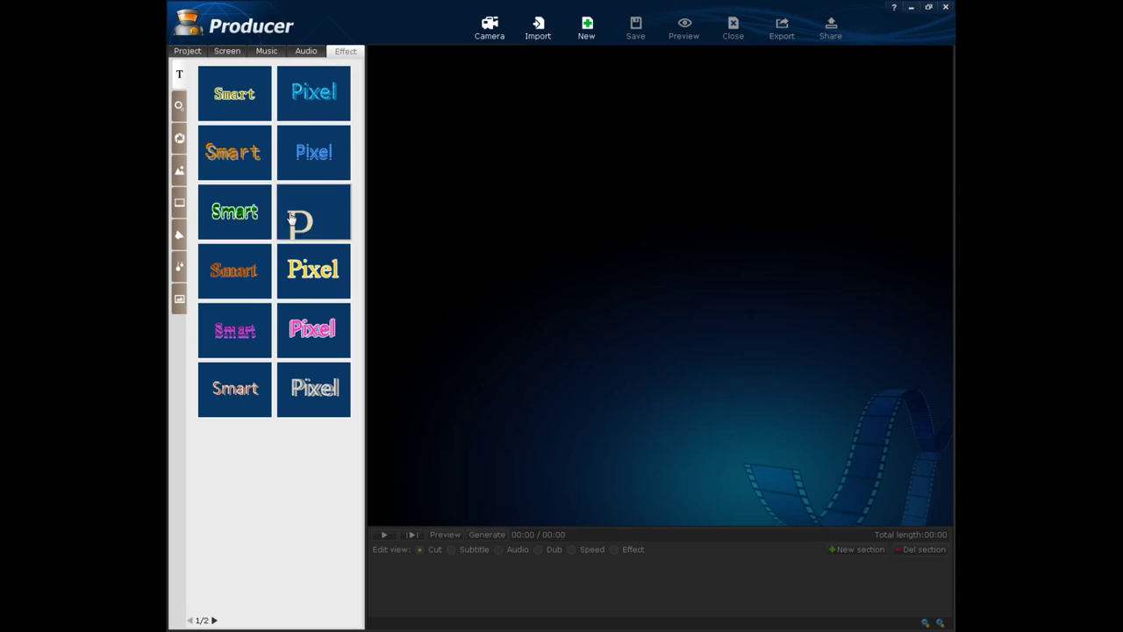
click(178, 113)
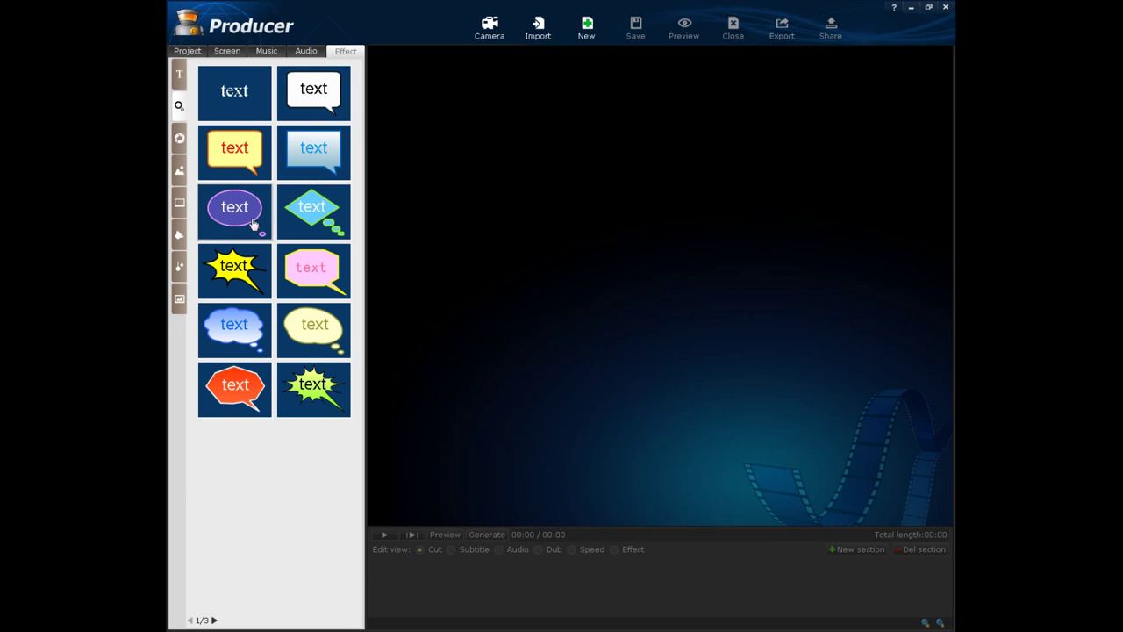
click(180, 140)
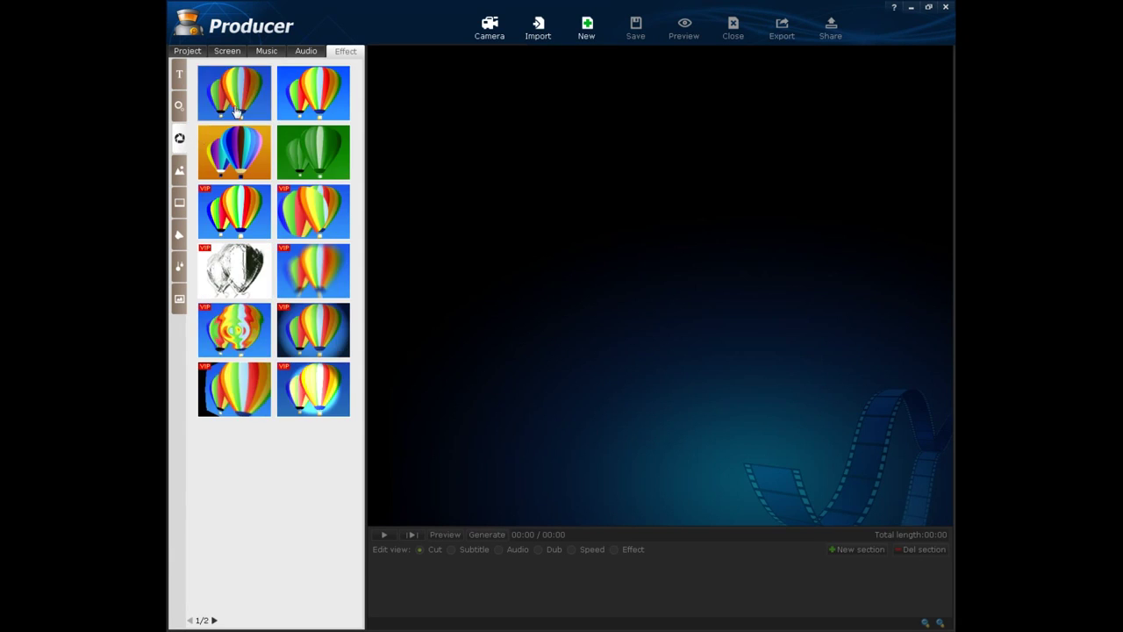
click(180, 169)
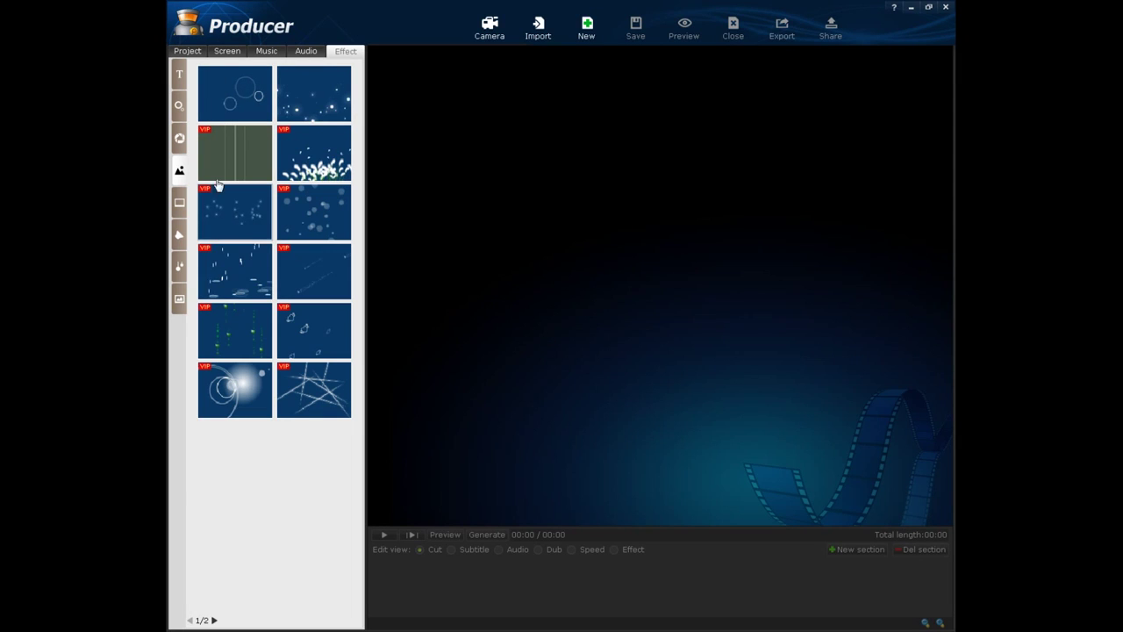
click(179, 203)
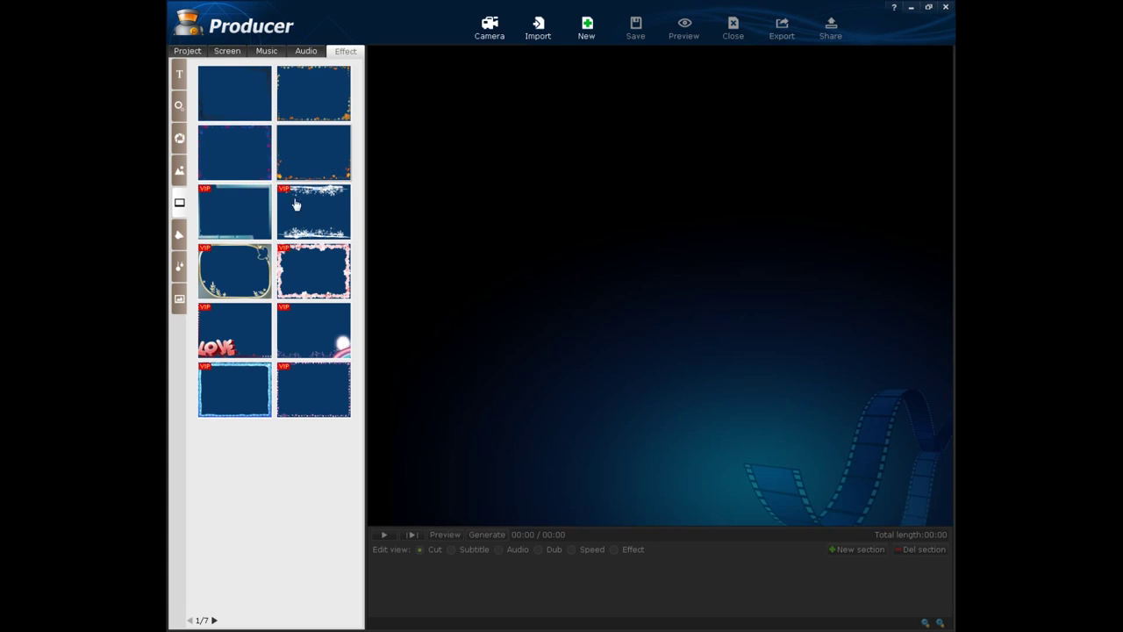
click(180, 237)
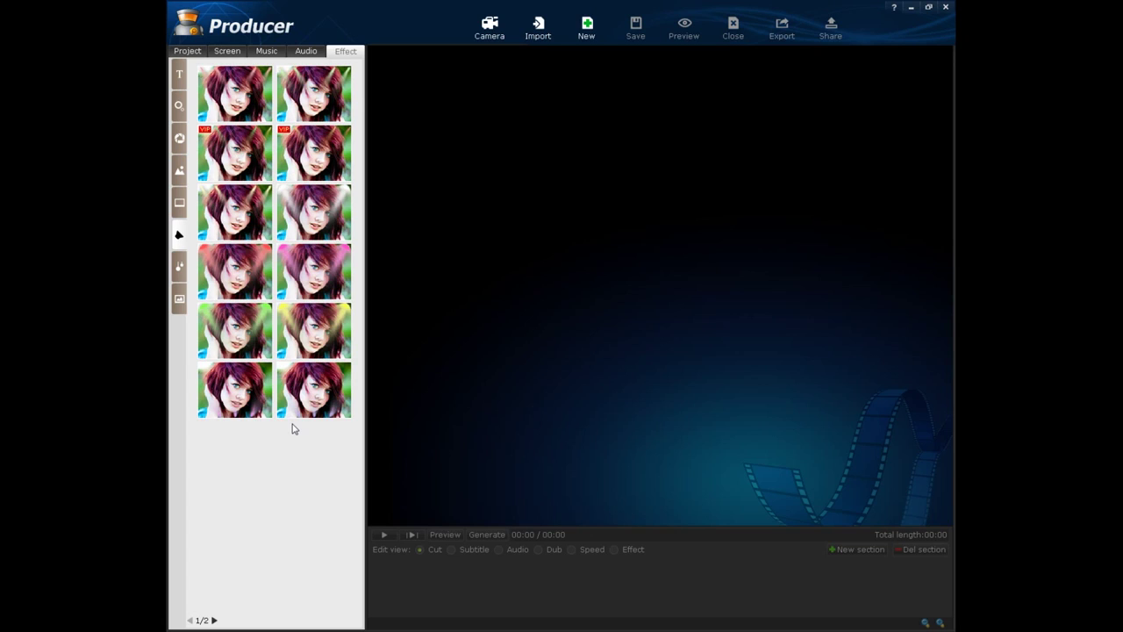
click(180, 266)
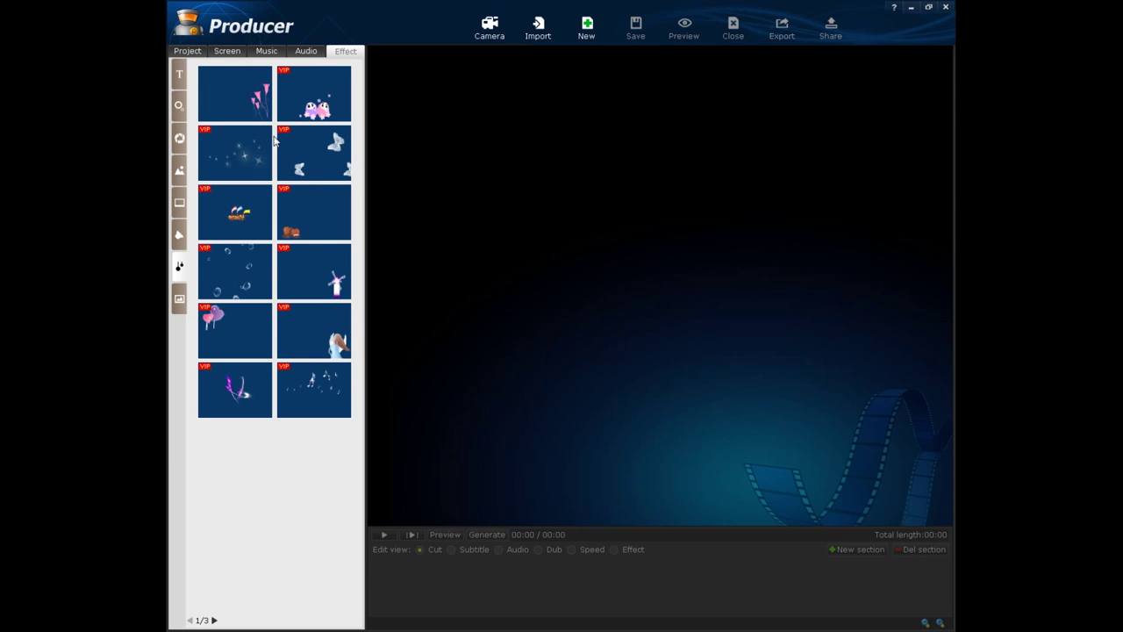
click(180, 308)
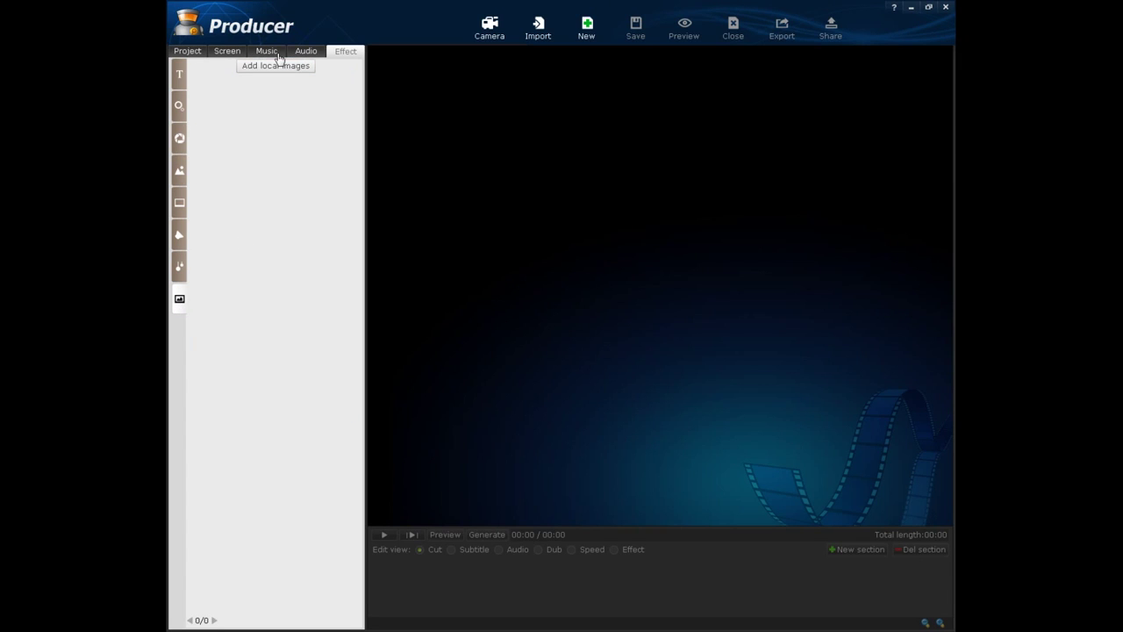
Step: Try opening HPIM0043 from the Screen library and dismiss the deleted-material warning
click(200, 52)
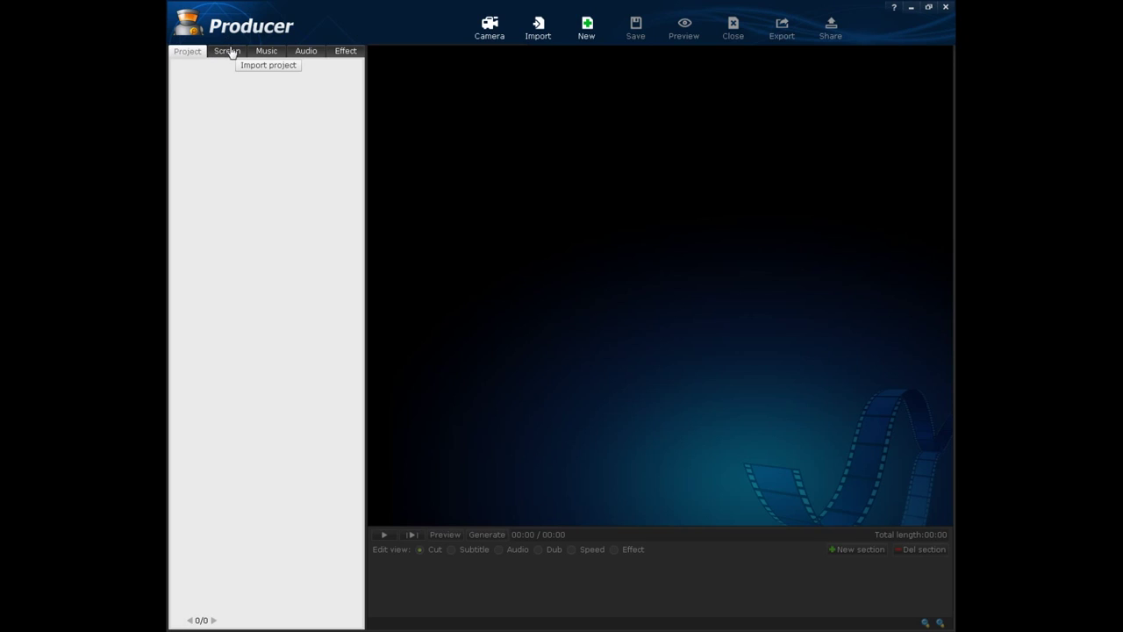
click(230, 53)
double_click(219, 145)
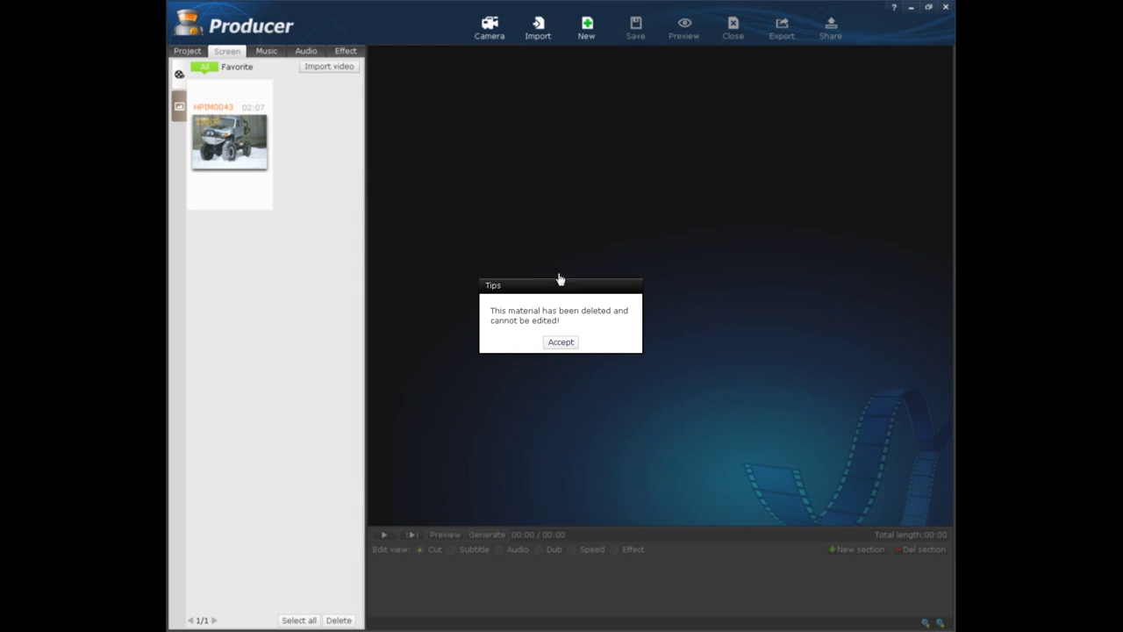
click(560, 342)
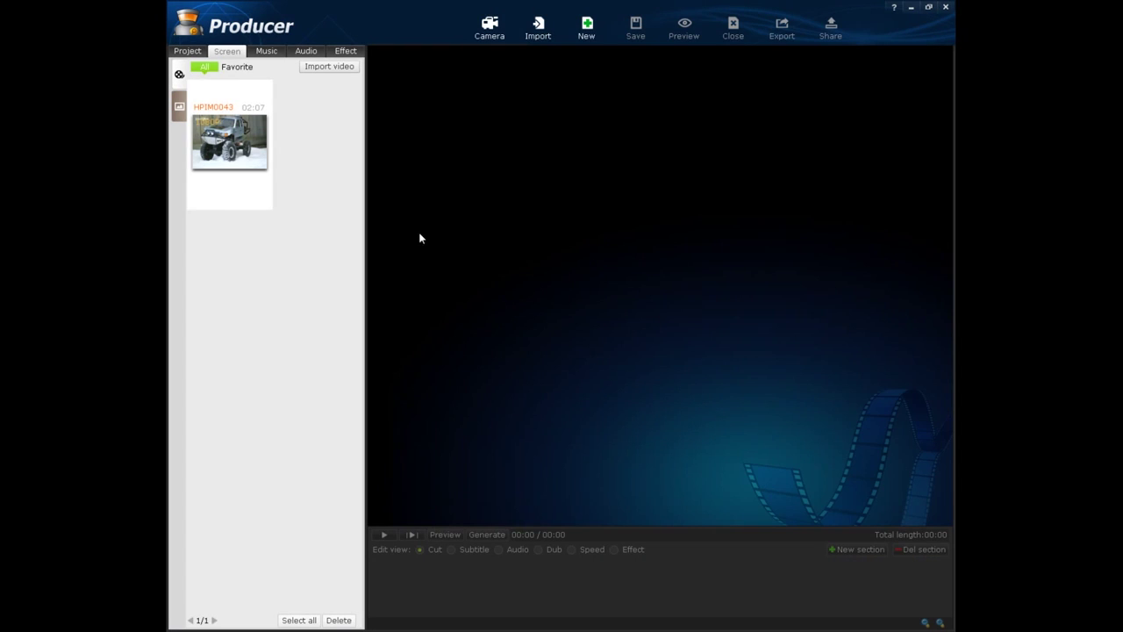
Step: Import Rc intro reall.avi from the Videos folder at YouTube1080P size
click(321, 68)
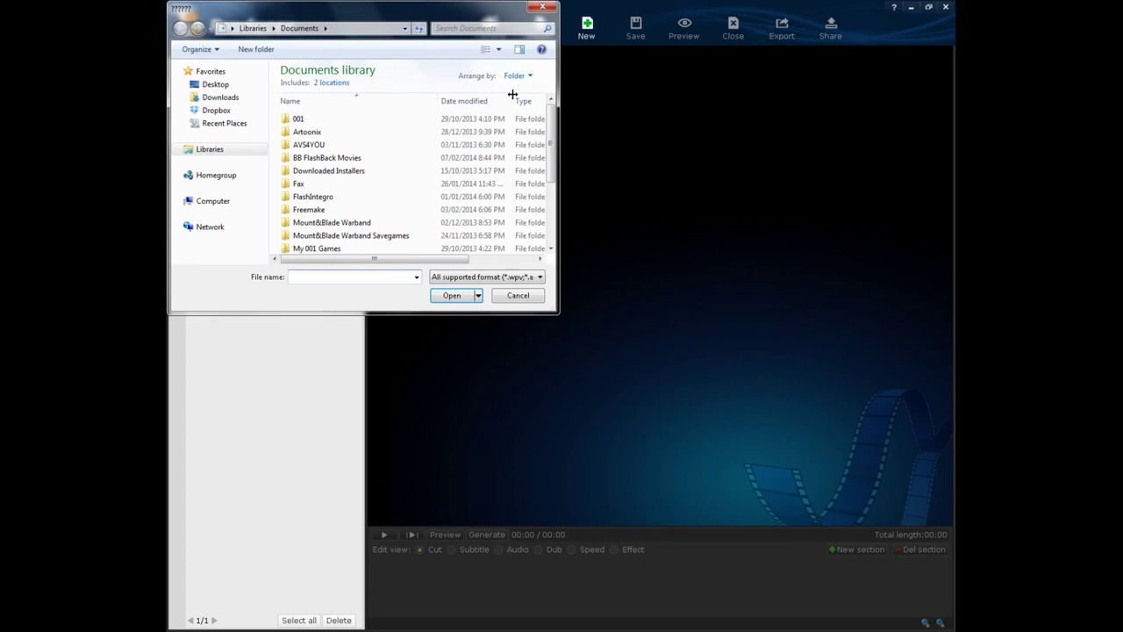
click(250, 85)
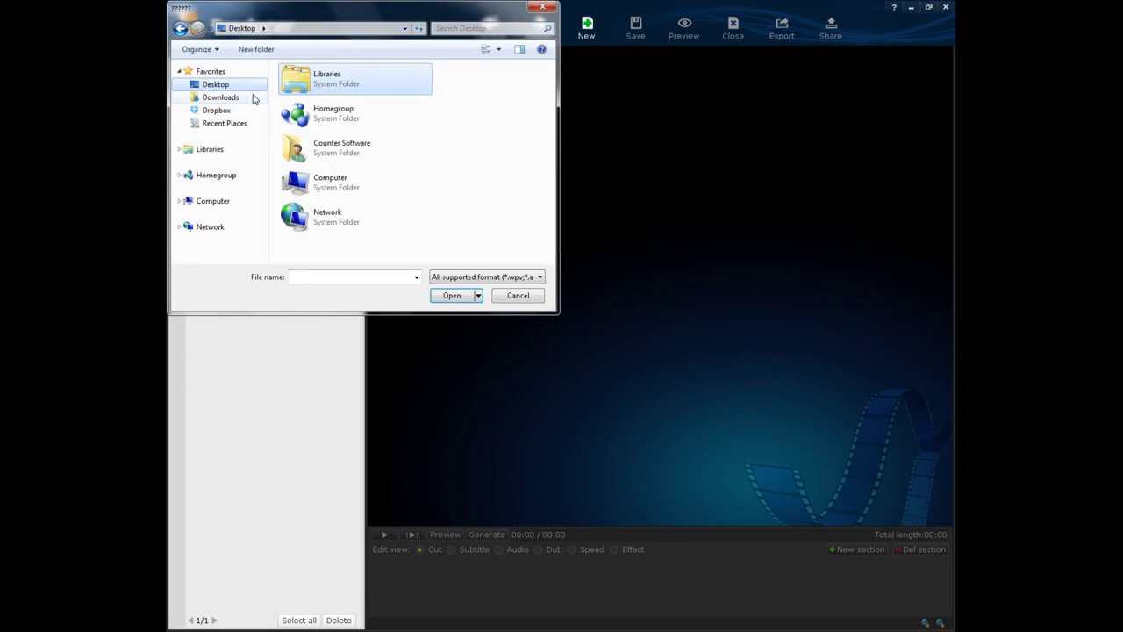
double_click(343, 195)
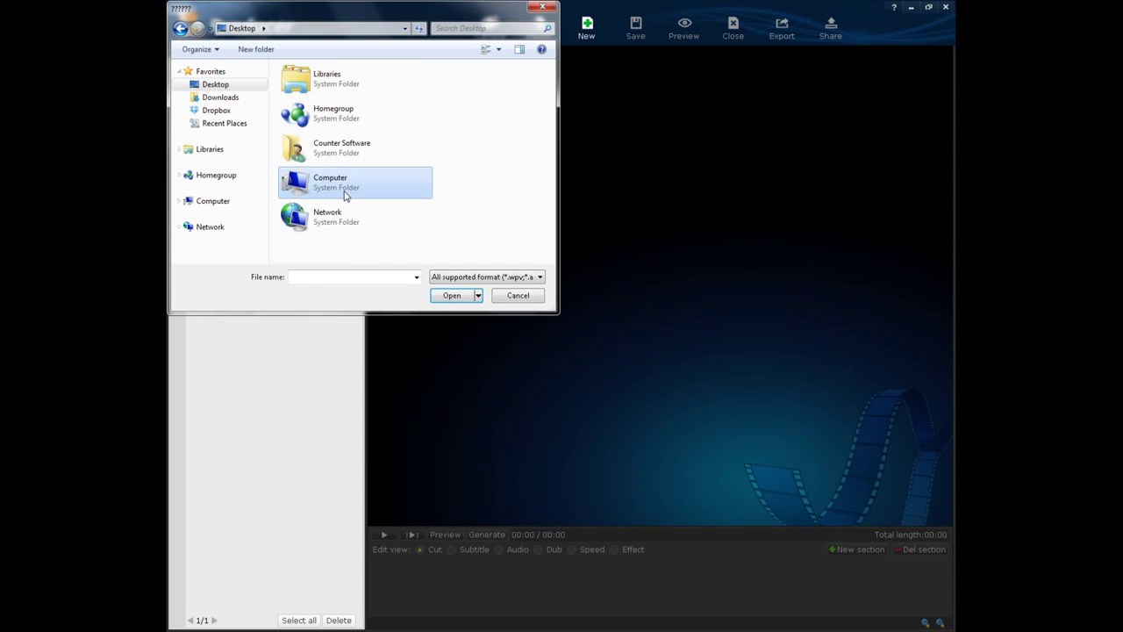
double_click(327, 93)
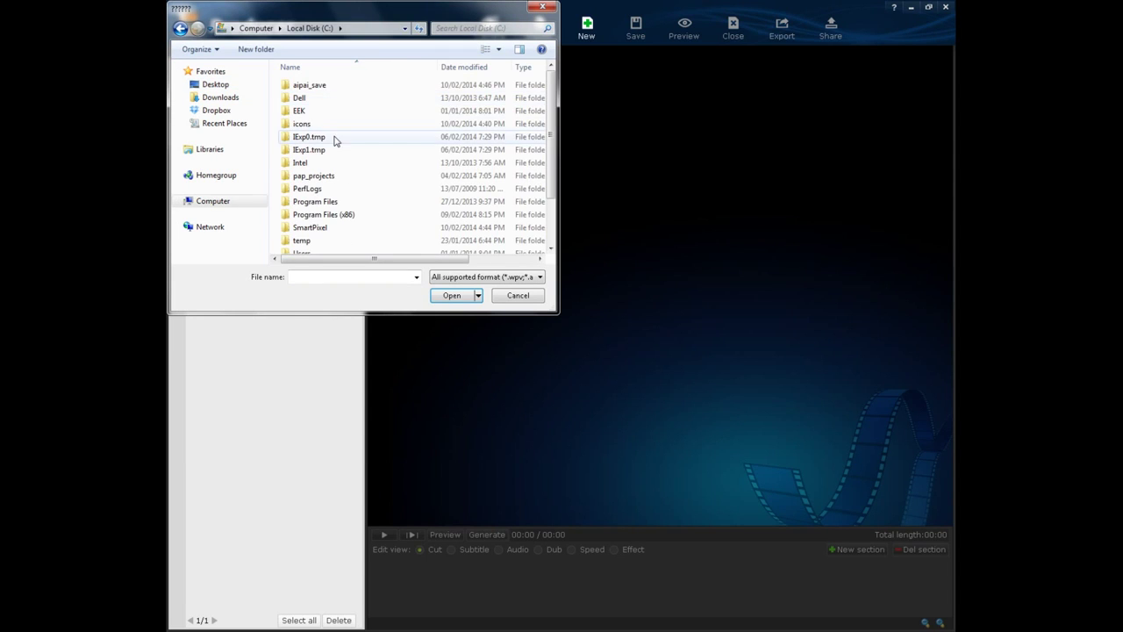
double_click(305, 124)
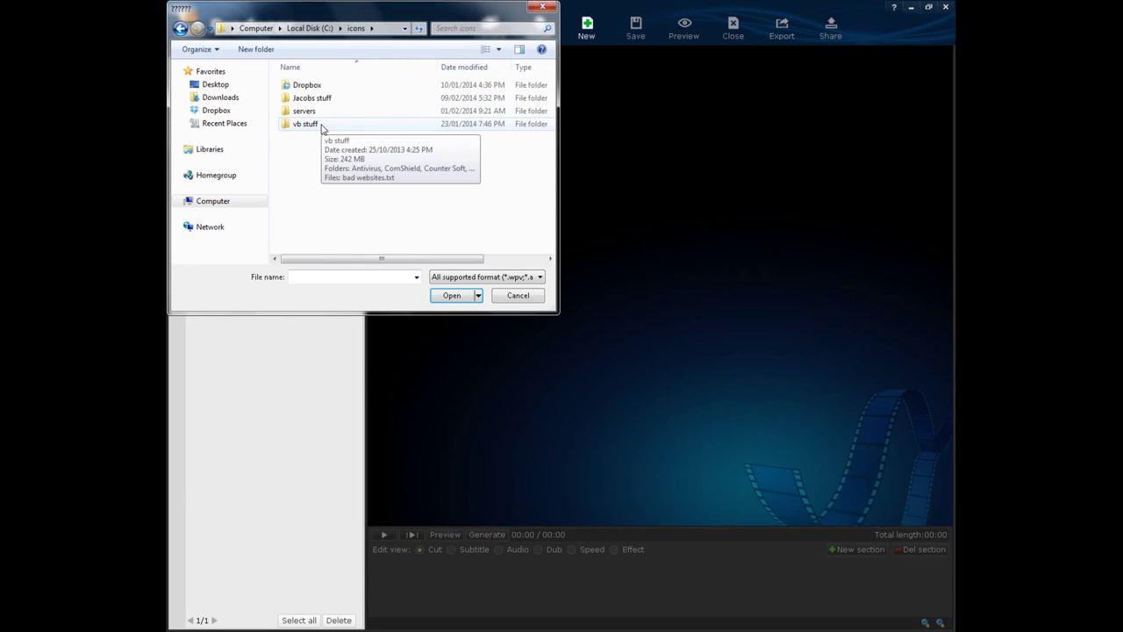
double_click(321, 104)
double_click(307, 163)
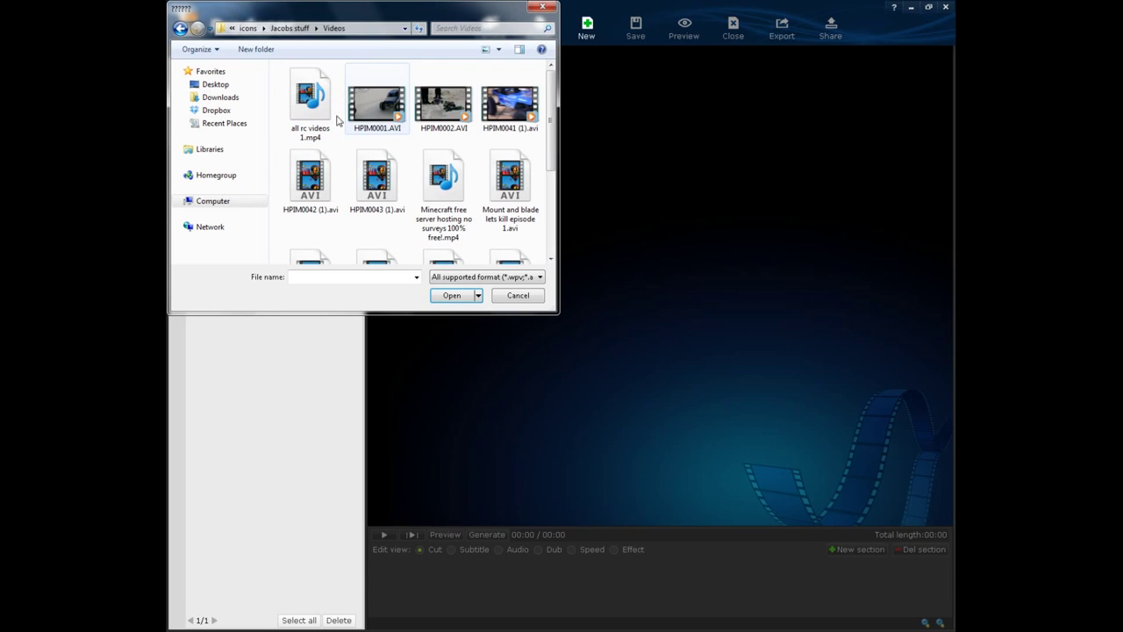
scroll(510, 129, down, 3)
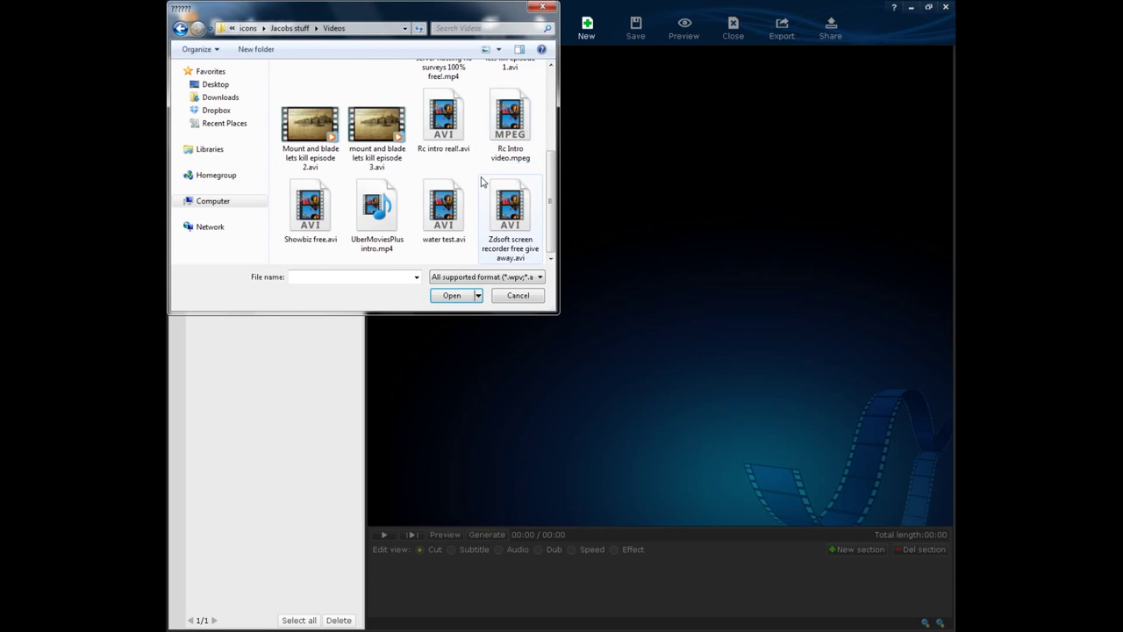
click(446, 126)
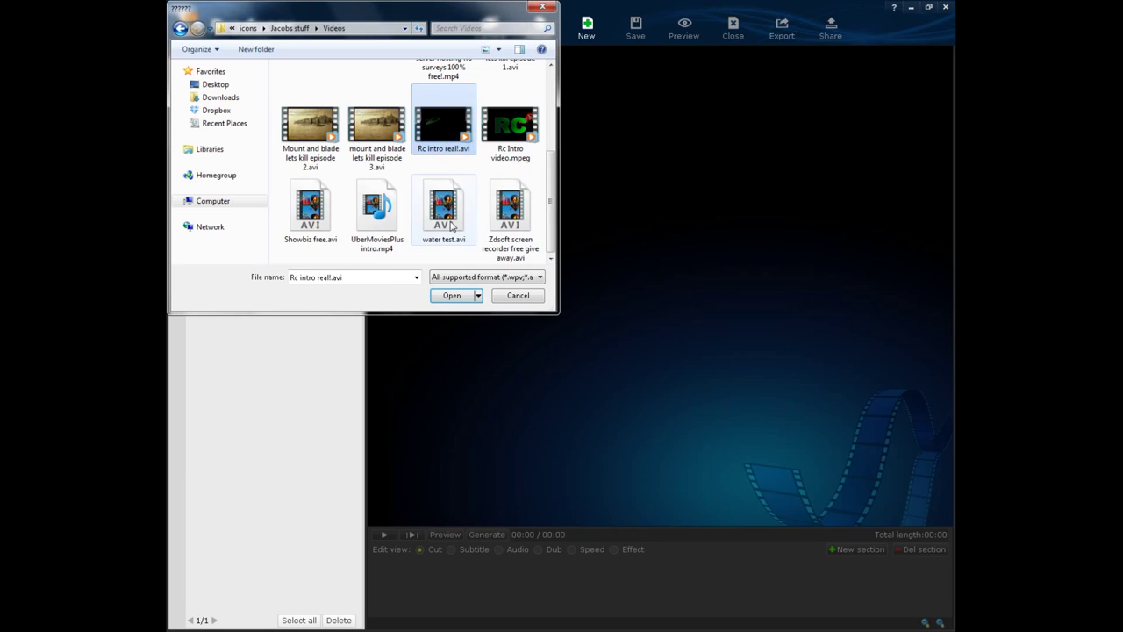
click(449, 298)
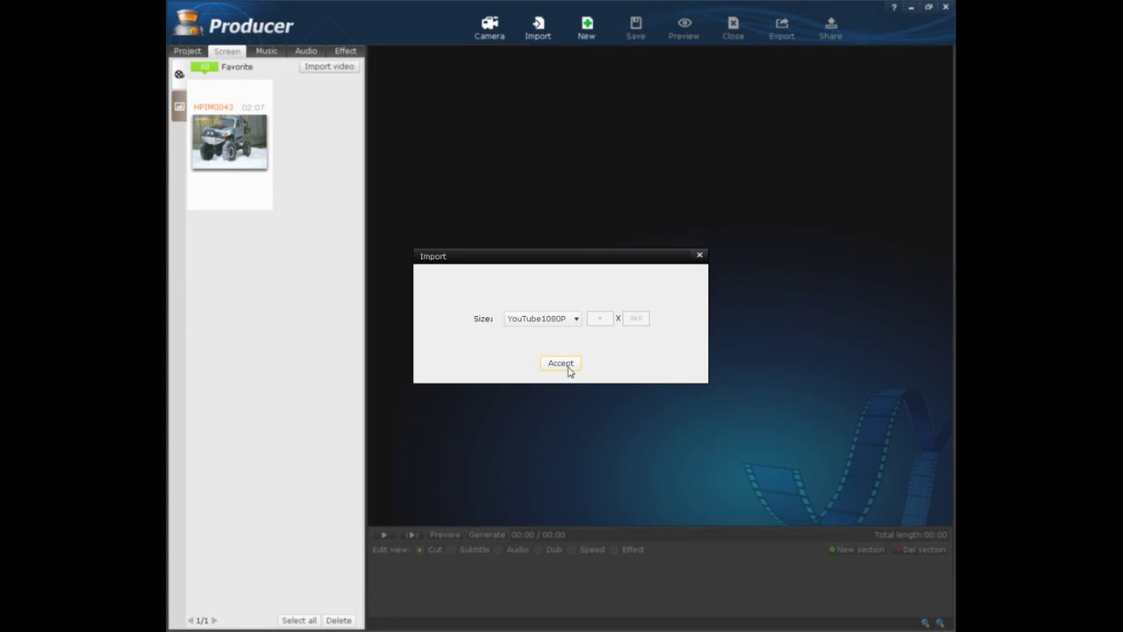
click(562, 363)
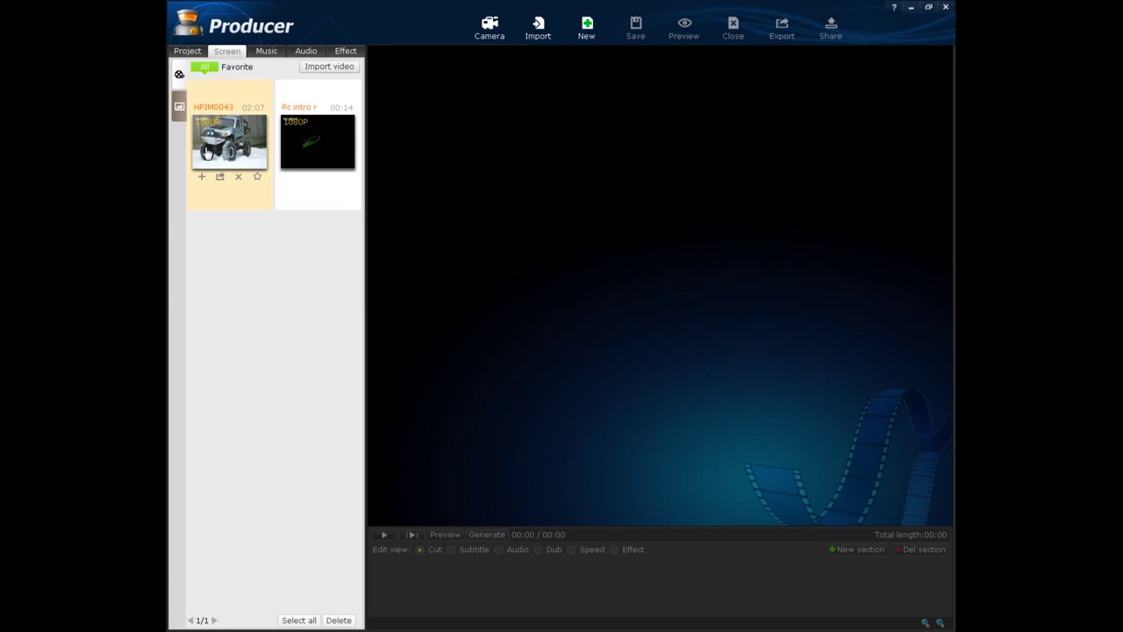
Step: Delete HPIM0043 from the library and drag the Rc intro clip into the project
click(238, 178)
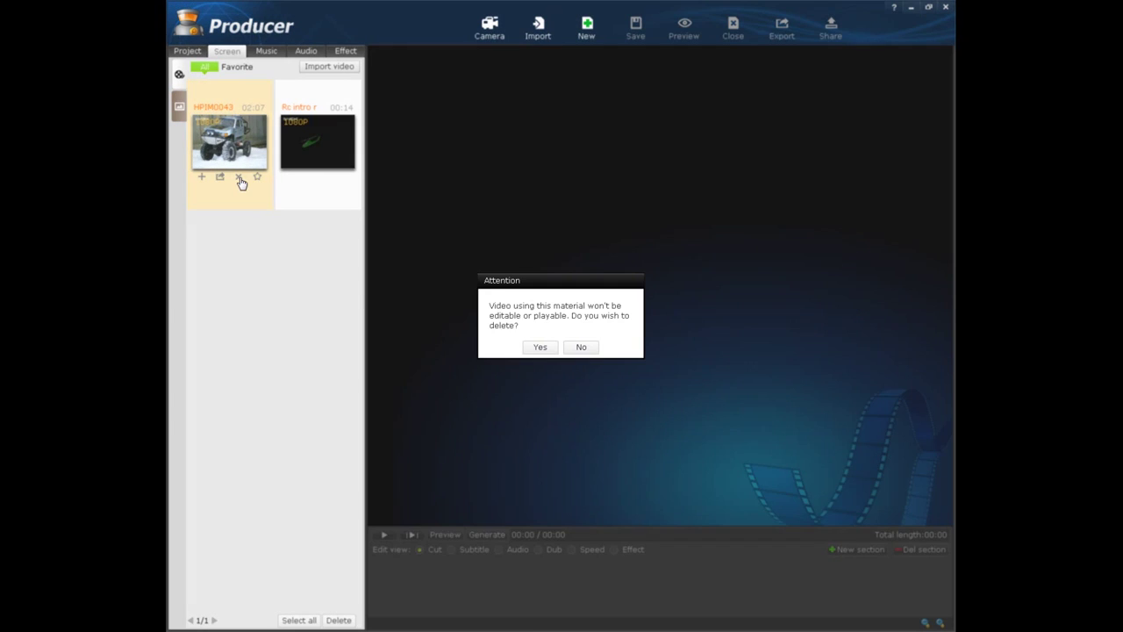
click(541, 350)
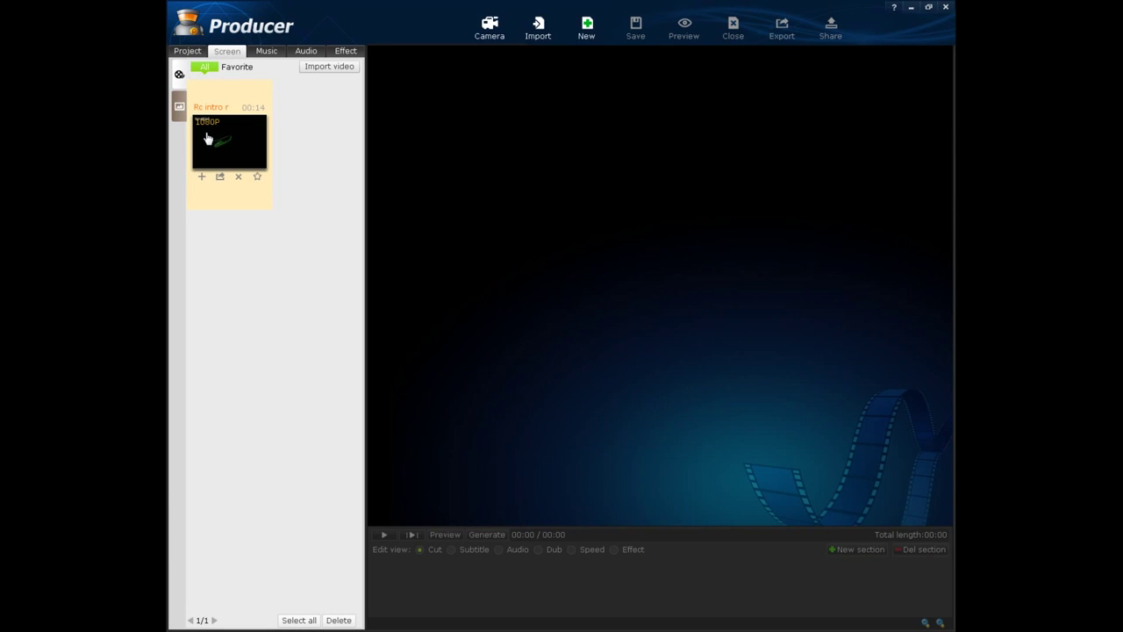
drag(208, 139, 704, 322)
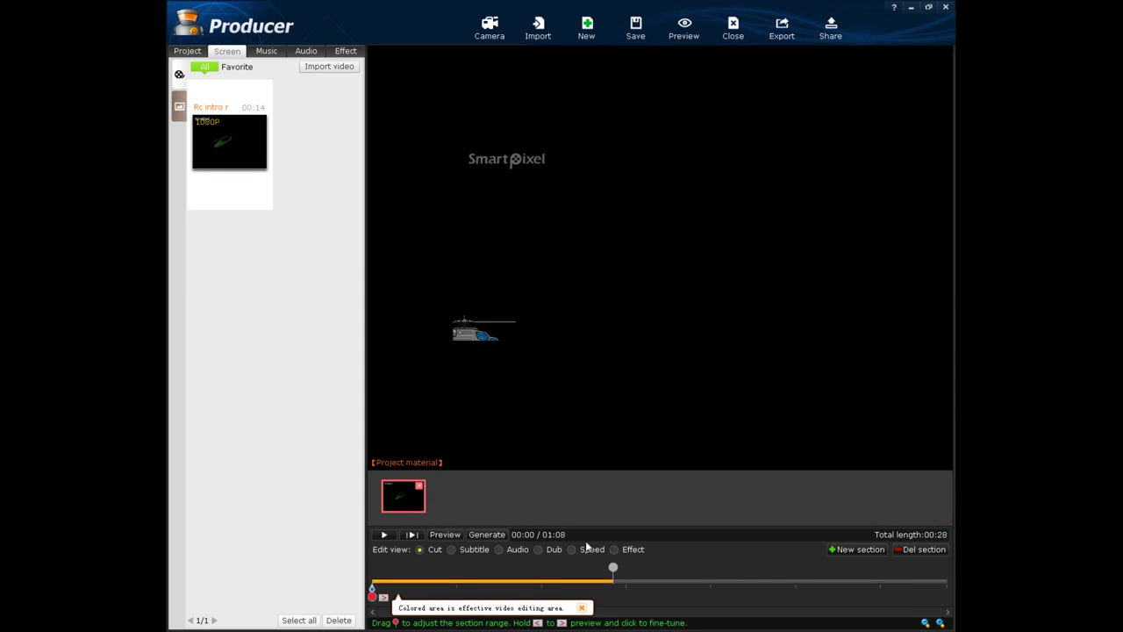
Step: Cycle through subtitle, audio, dubbing, speed and effect editing modes, then preview the project
click(450, 551)
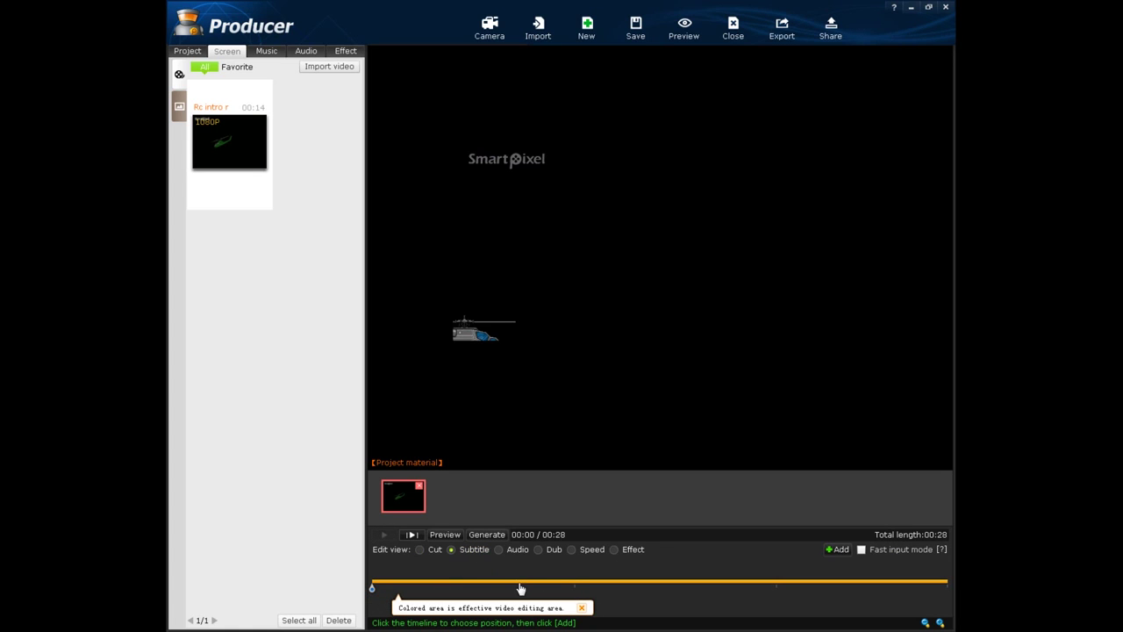
click(513, 553)
click(542, 552)
click(572, 550)
click(614, 552)
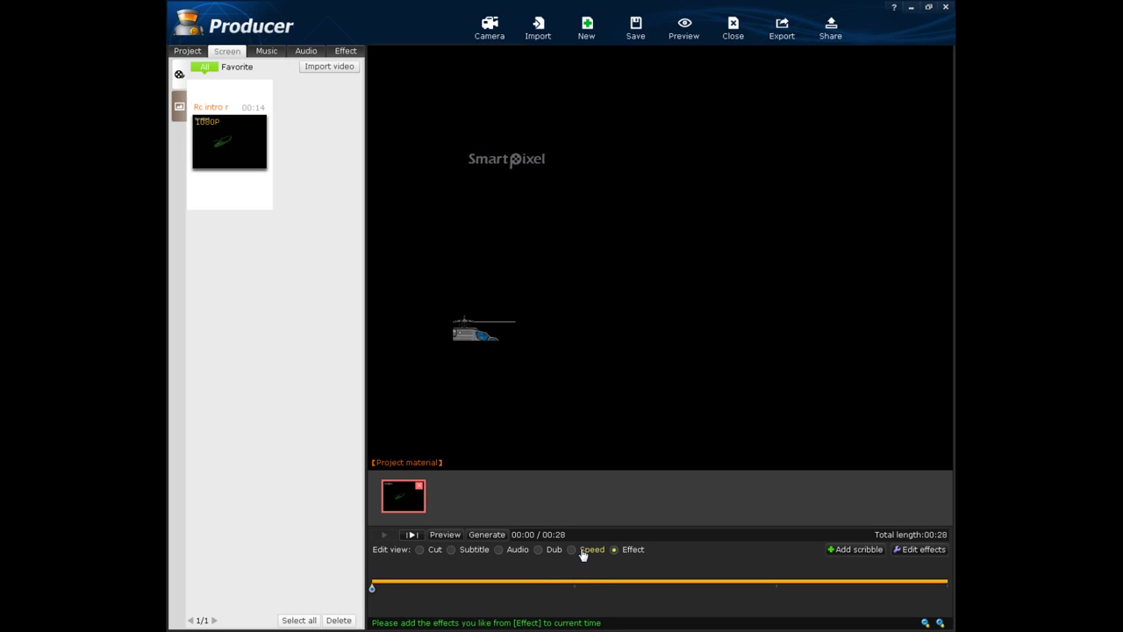
click(584, 553)
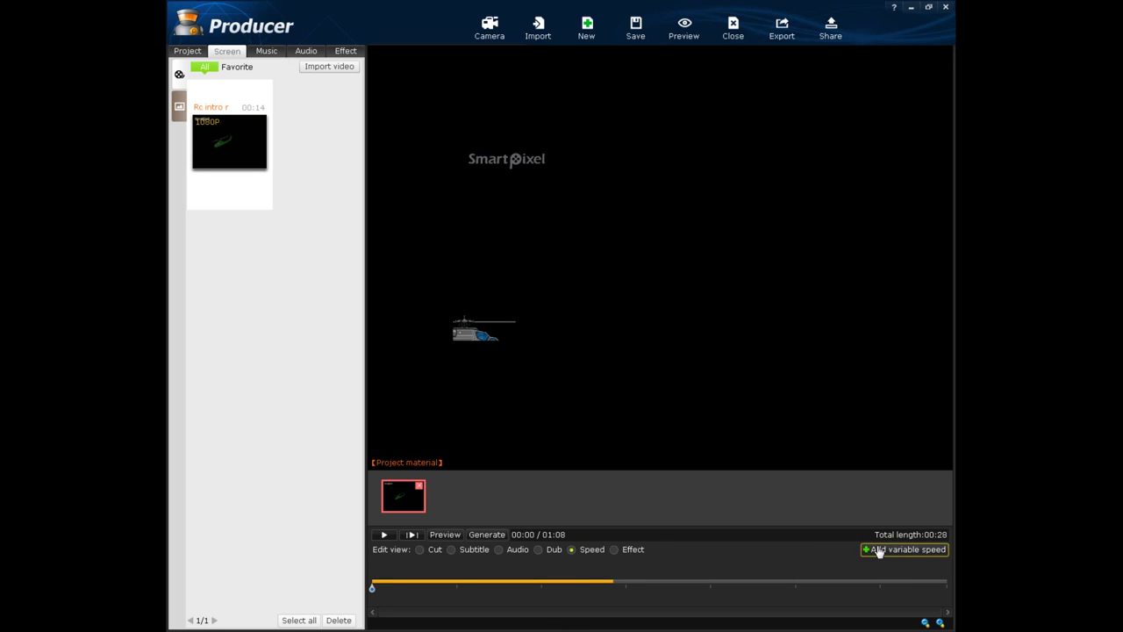
click(633, 551)
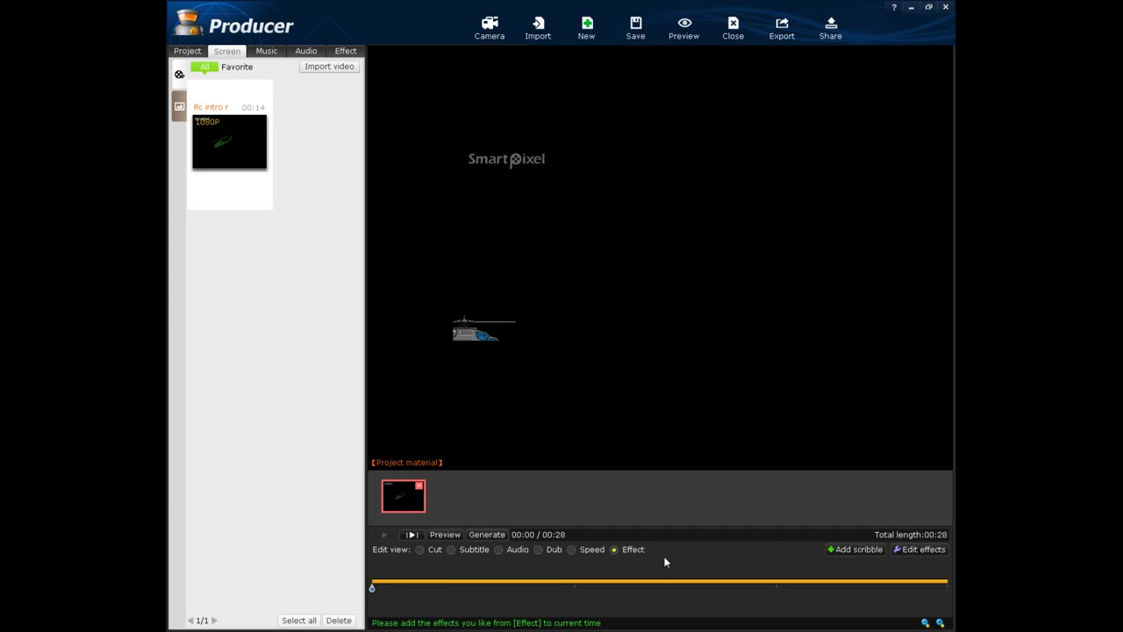
click(507, 553)
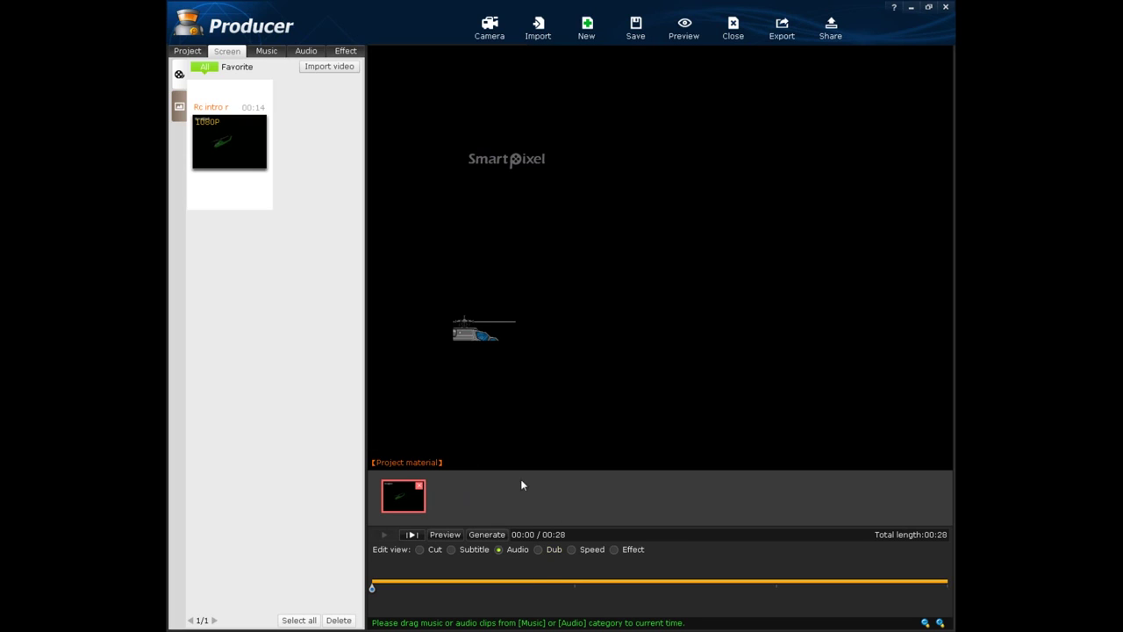
click(451, 553)
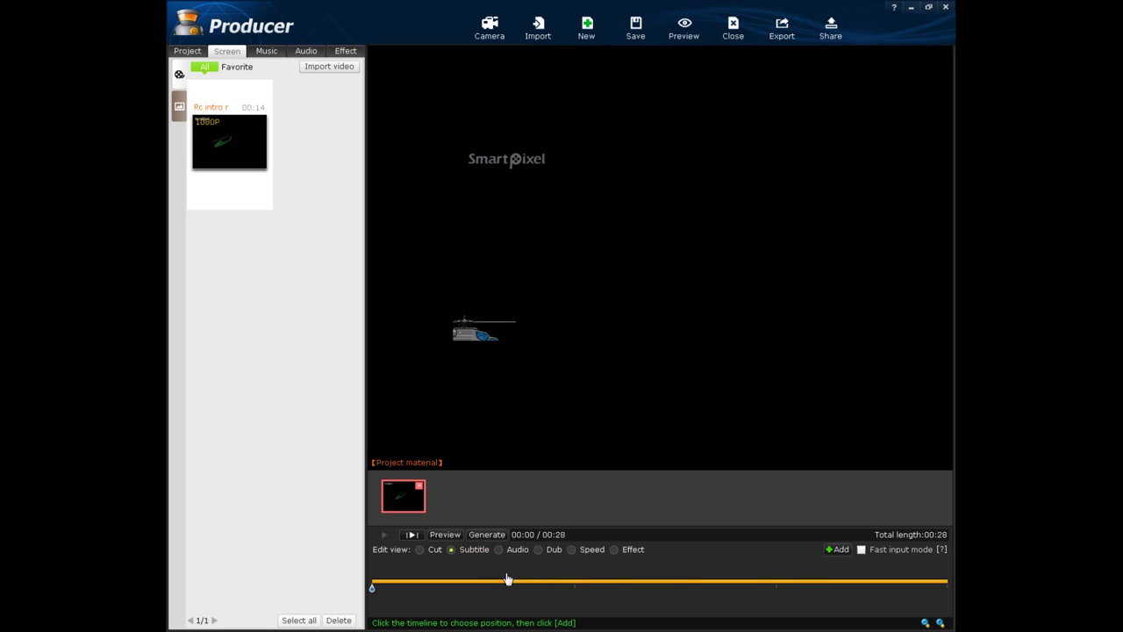
click(420, 551)
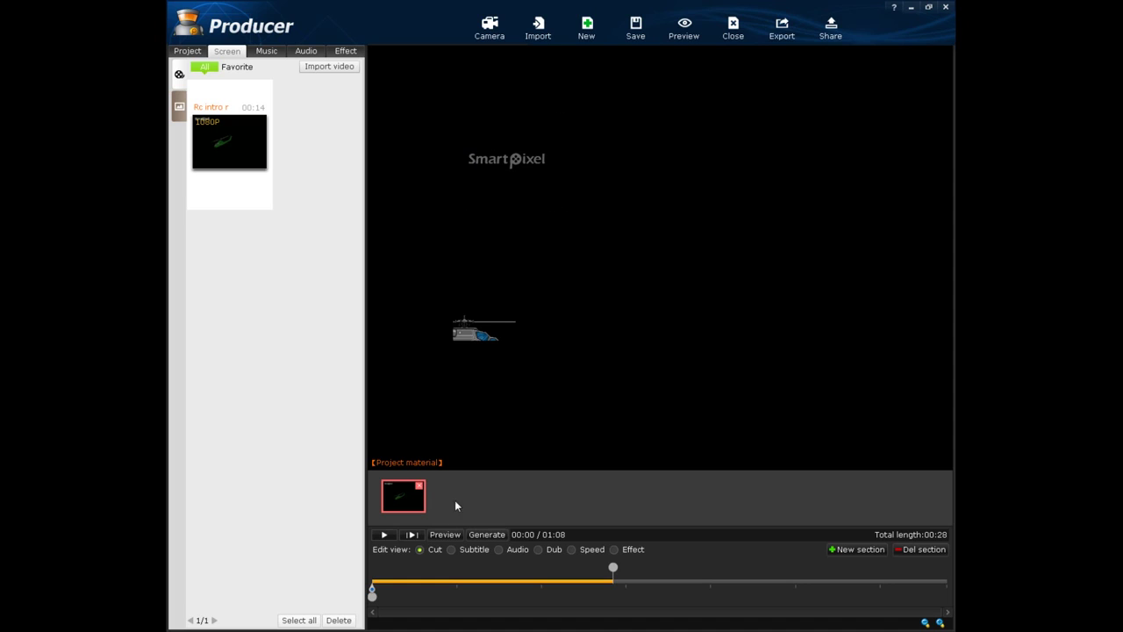
click(441, 535)
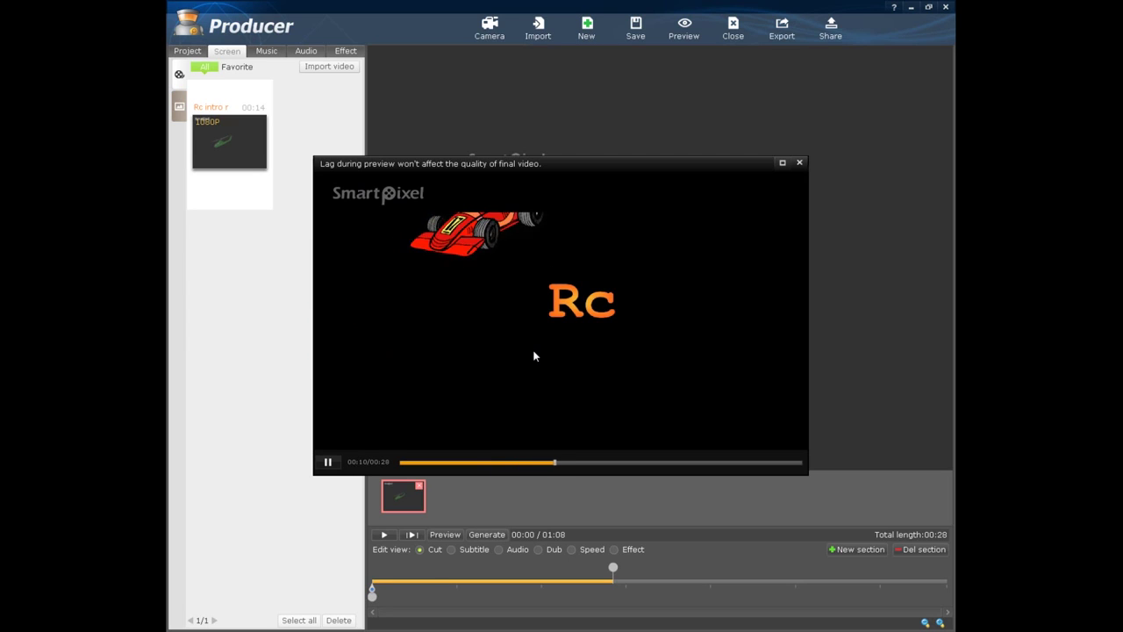
Step: Close the Rc intro preview window once playback has been watched
click(800, 164)
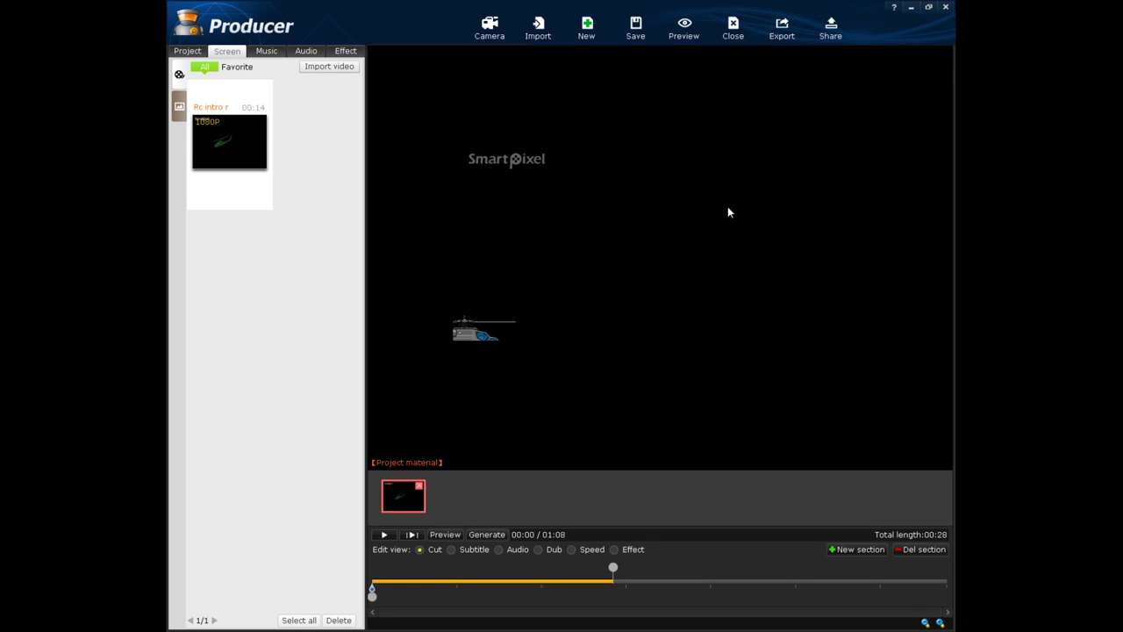
Step: Drag the Music sound onto the timeline, stretch it, and align it with the project start
click(260, 54)
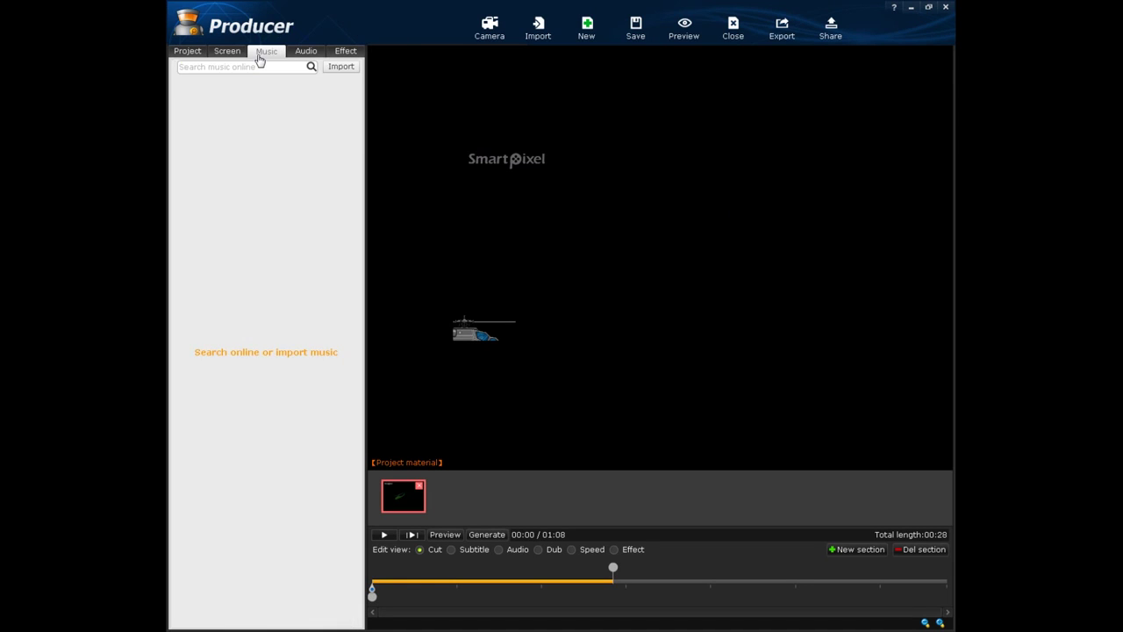
click(309, 54)
drag(208, 122, 517, 599)
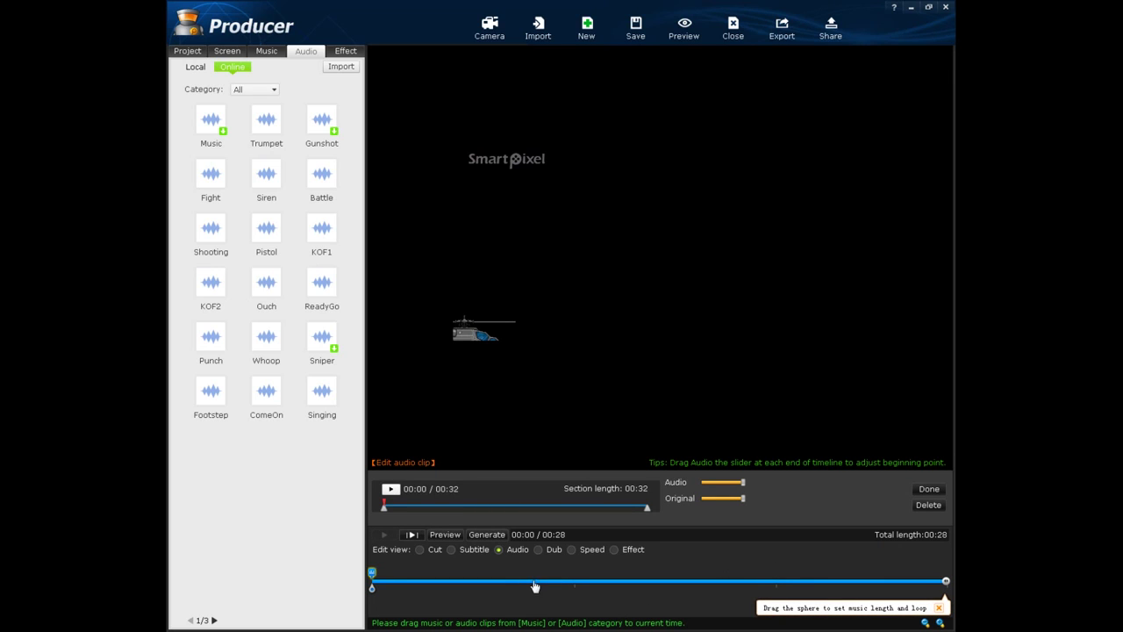
drag(373, 580, 799, 588)
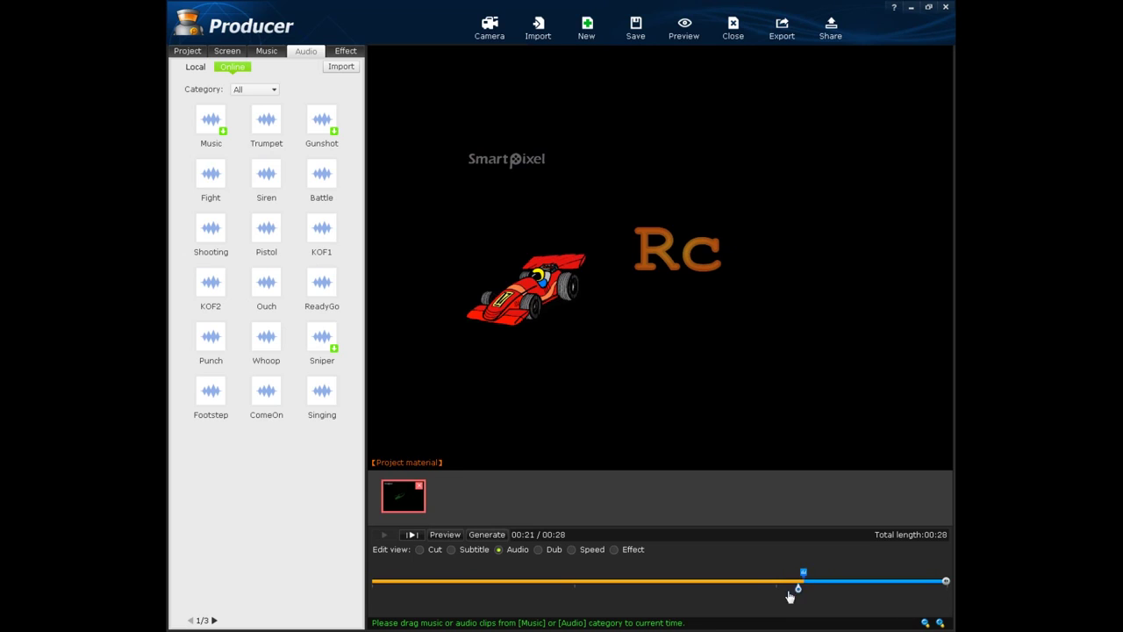
click(380, 562)
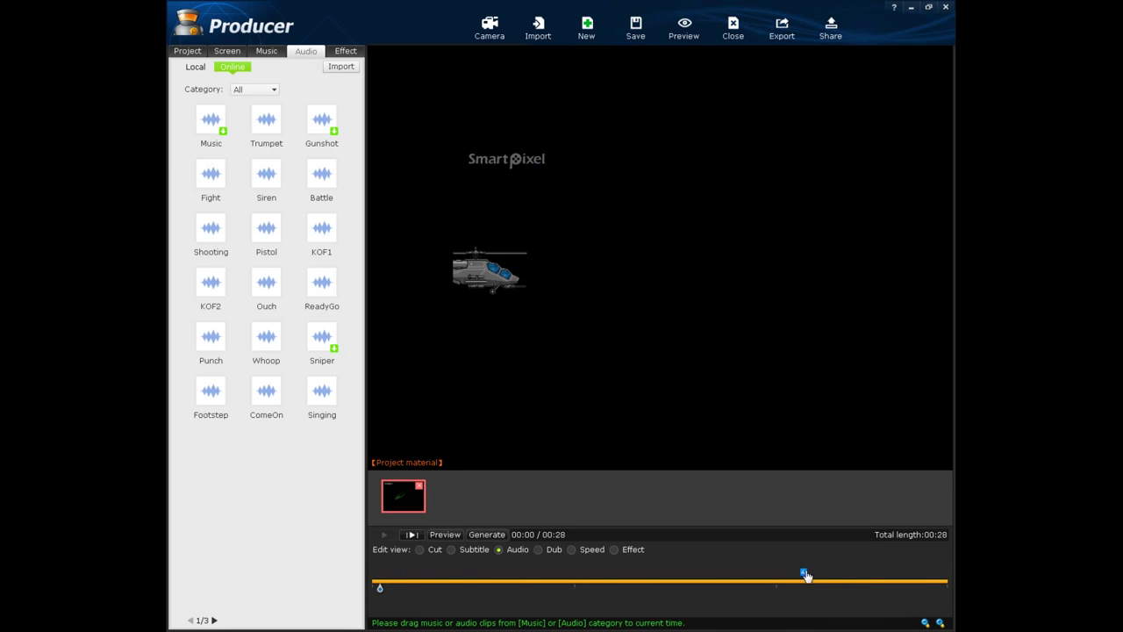
mouse_move(806, 575)
mouse_down()
mouse_move(895, 584)
mouse_move(372, 576)
mouse_up()
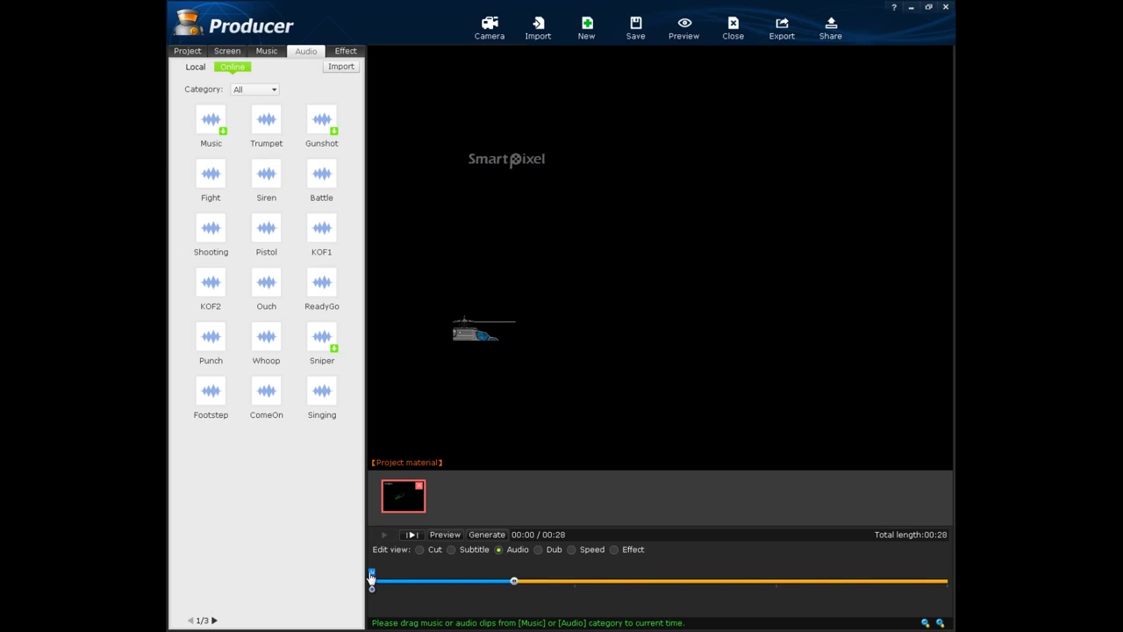
Step: Scrub the playhead to 00:08, the project end, then back to 00:04
click(534, 585)
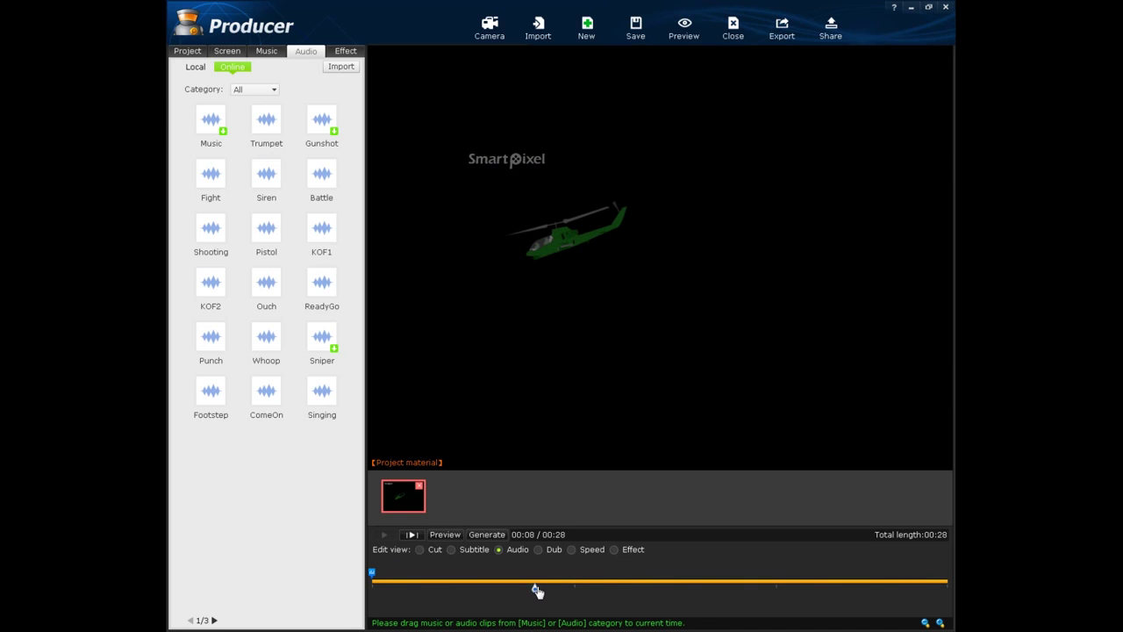
drag(538, 591, 947, 589)
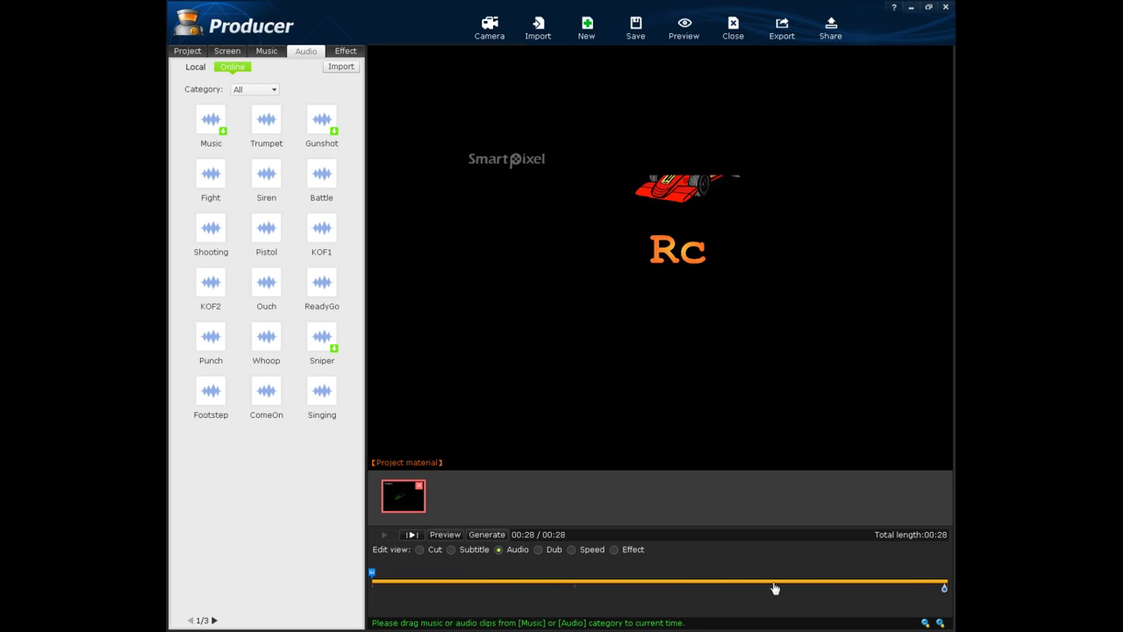
click(485, 584)
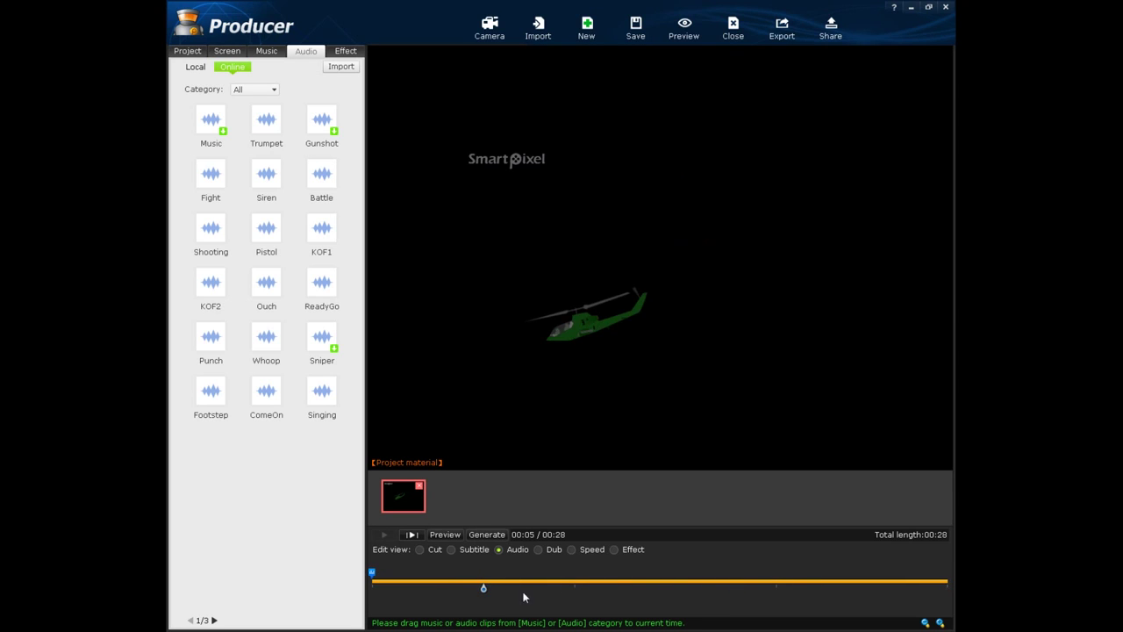
drag(484, 593, 457, 596)
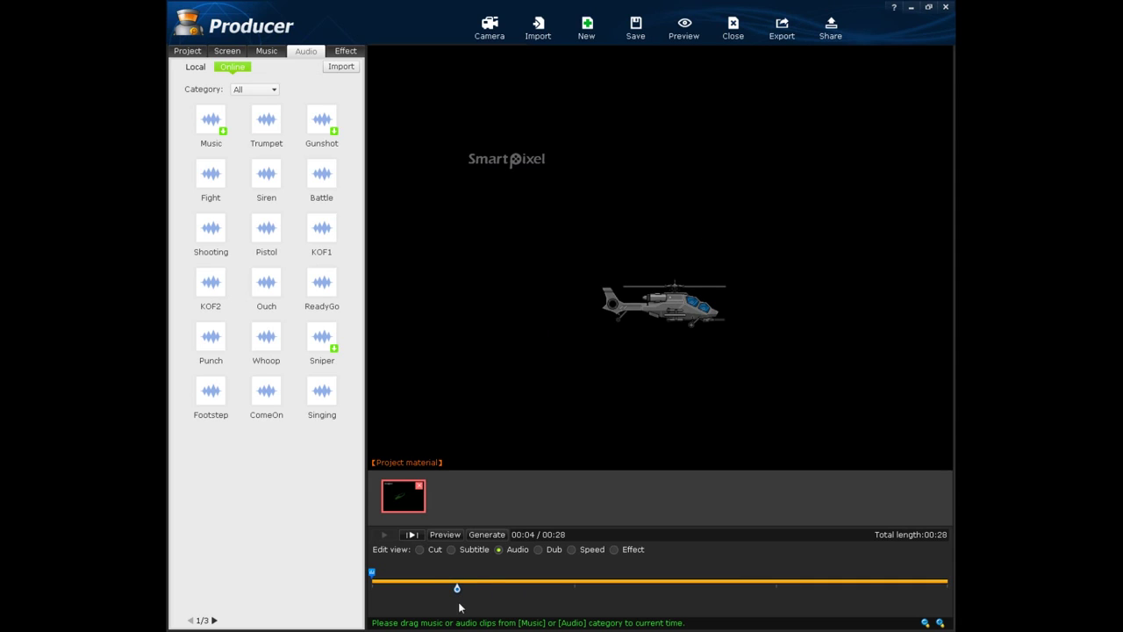
click(444, 535)
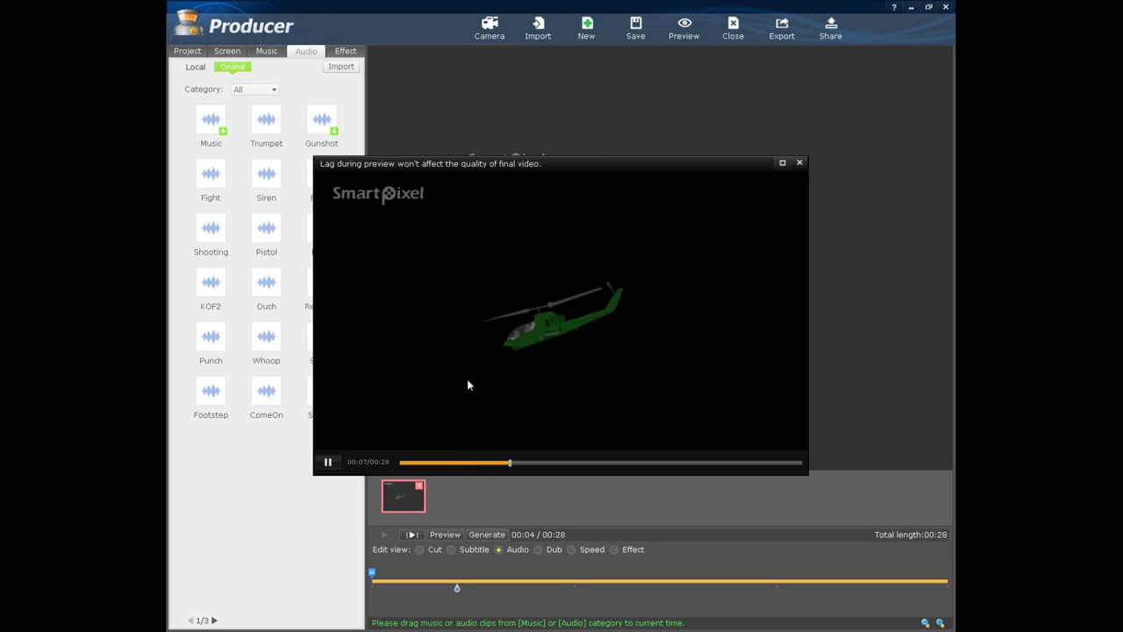
click(328, 462)
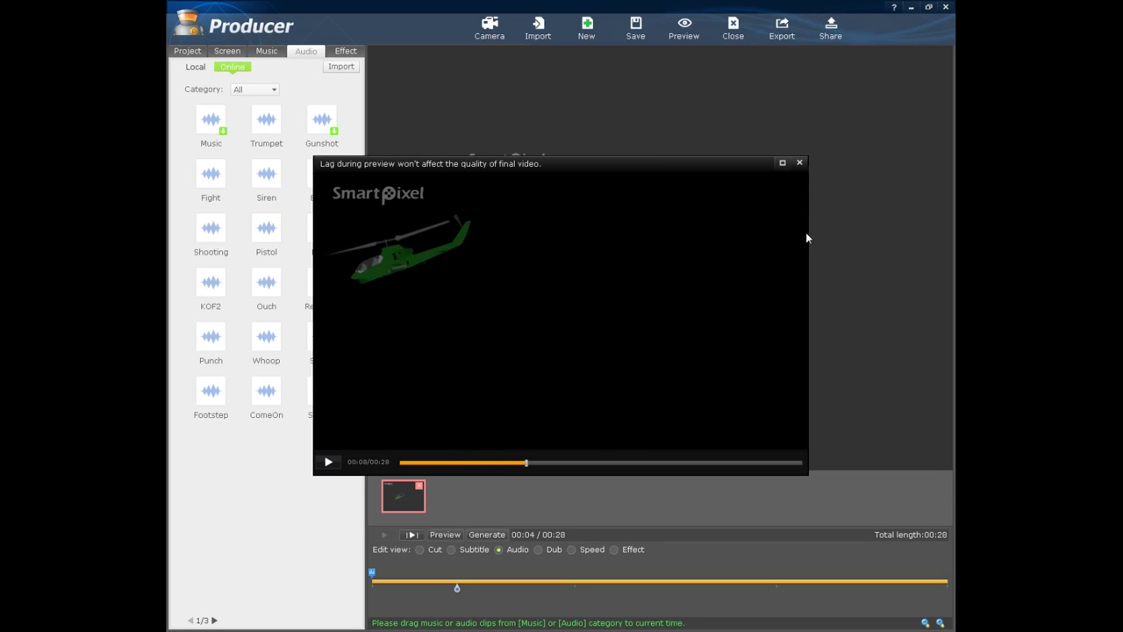
click(799, 163)
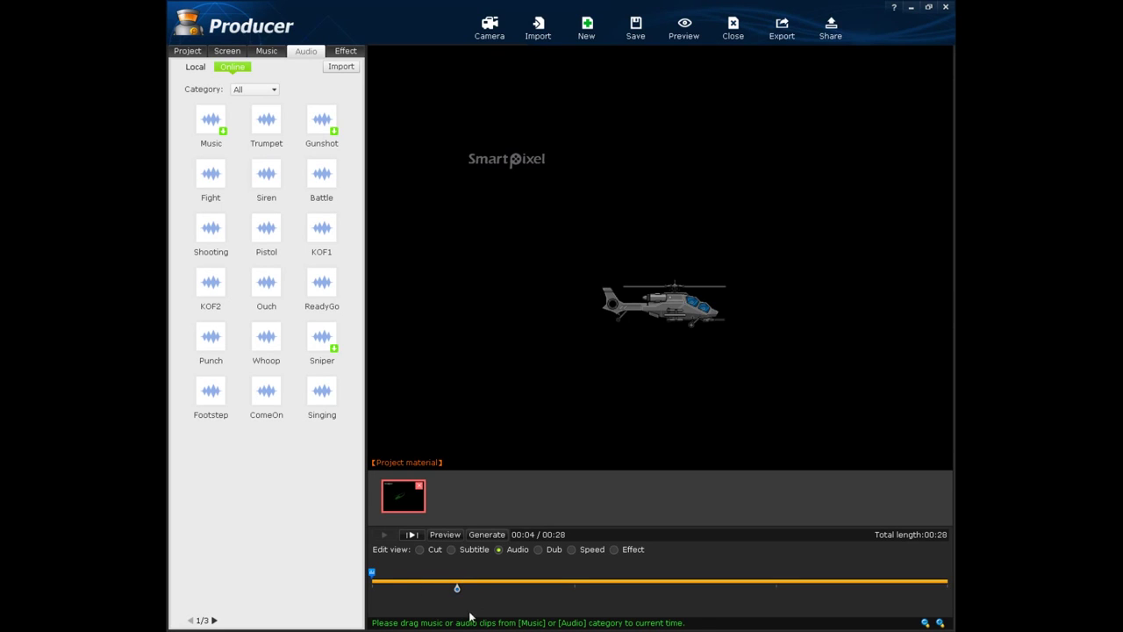
drag(457, 592, 943, 591)
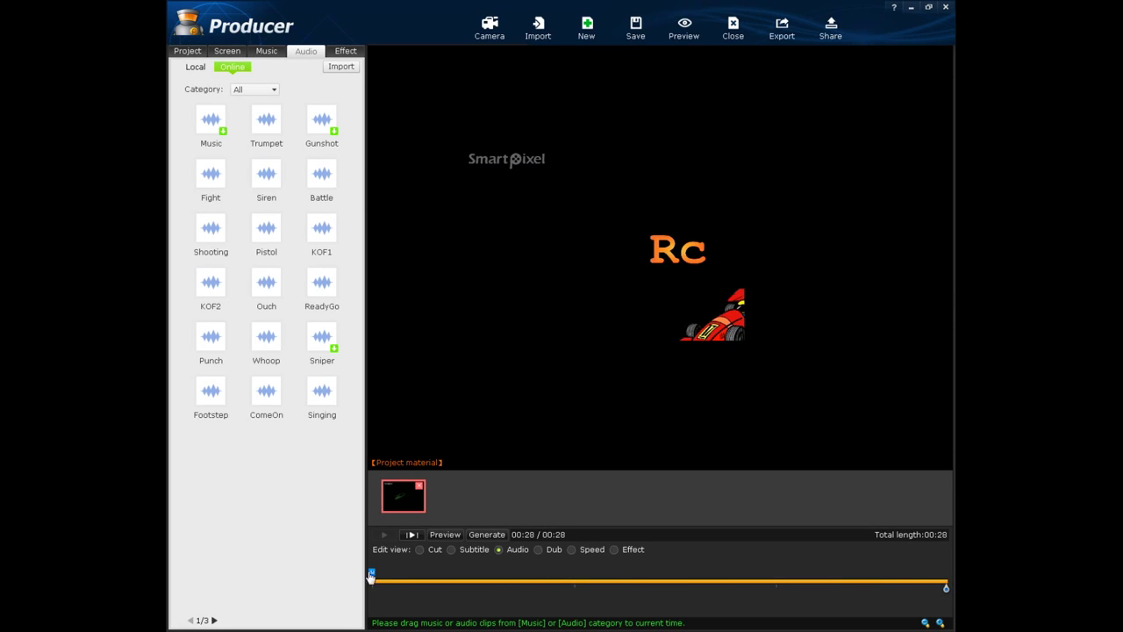
click(443, 535)
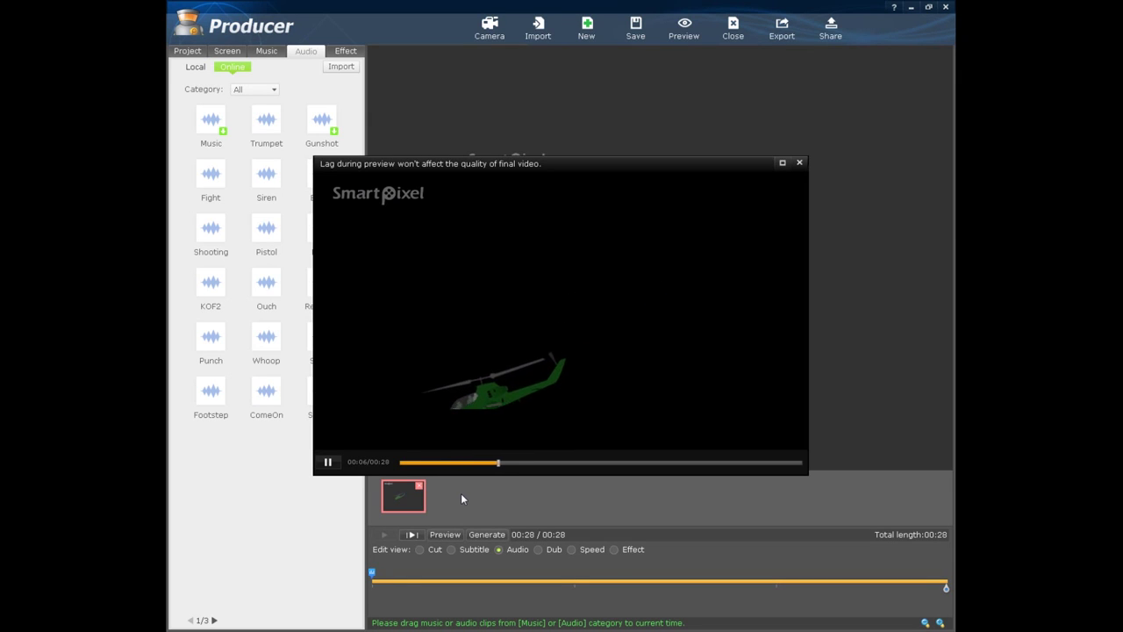
click(329, 463)
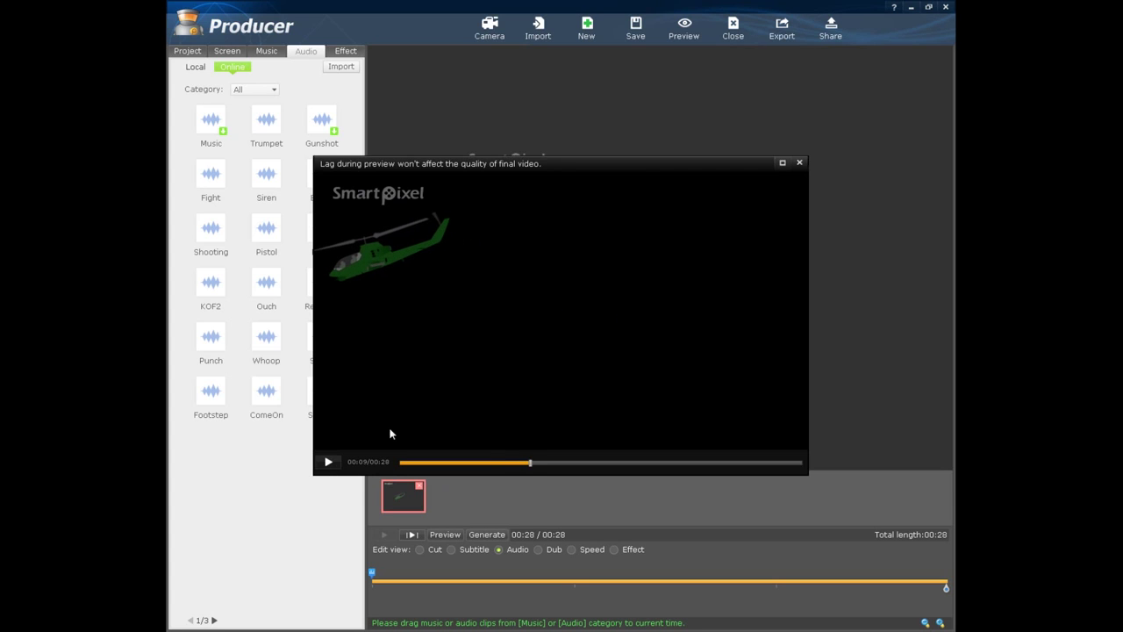
click(799, 163)
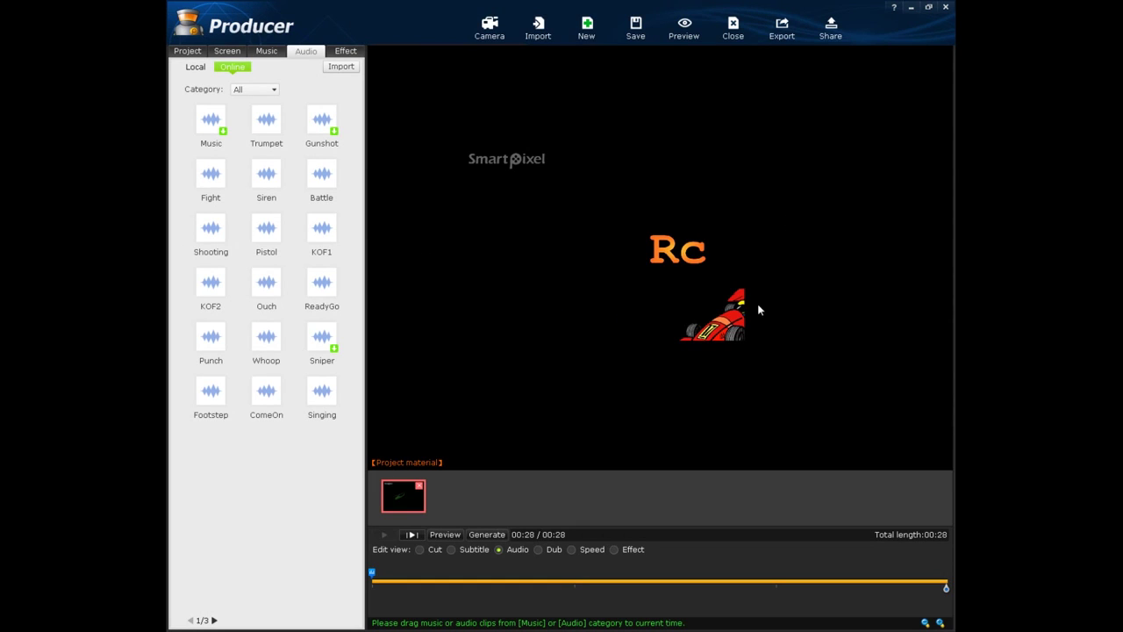
Step: Play briefly, then stretch the audio segment from the timeline start to its end
click(419, 535)
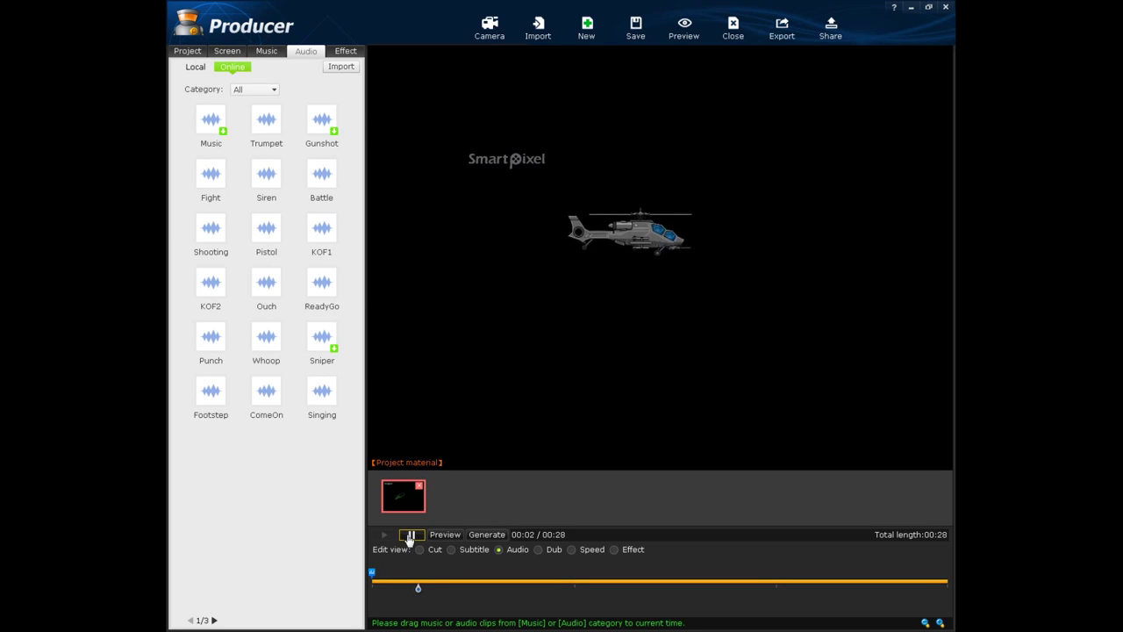
click(409, 535)
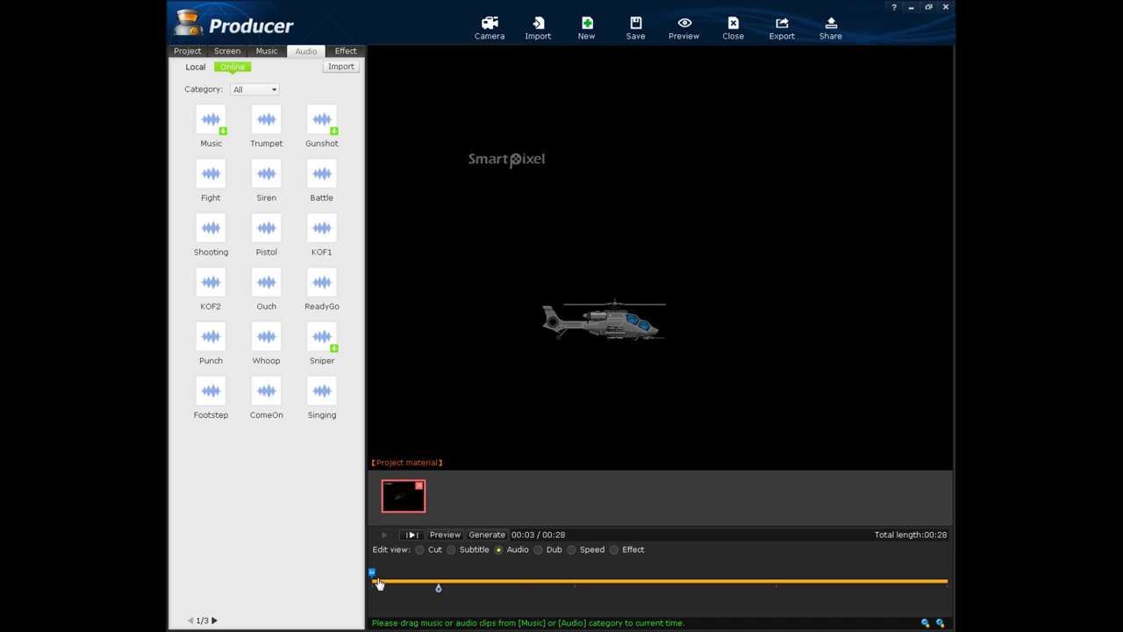
drag(373, 575, 530, 575)
drag(675, 585, 946, 584)
drag(538, 580, 373, 581)
drag(789, 583, 946, 582)
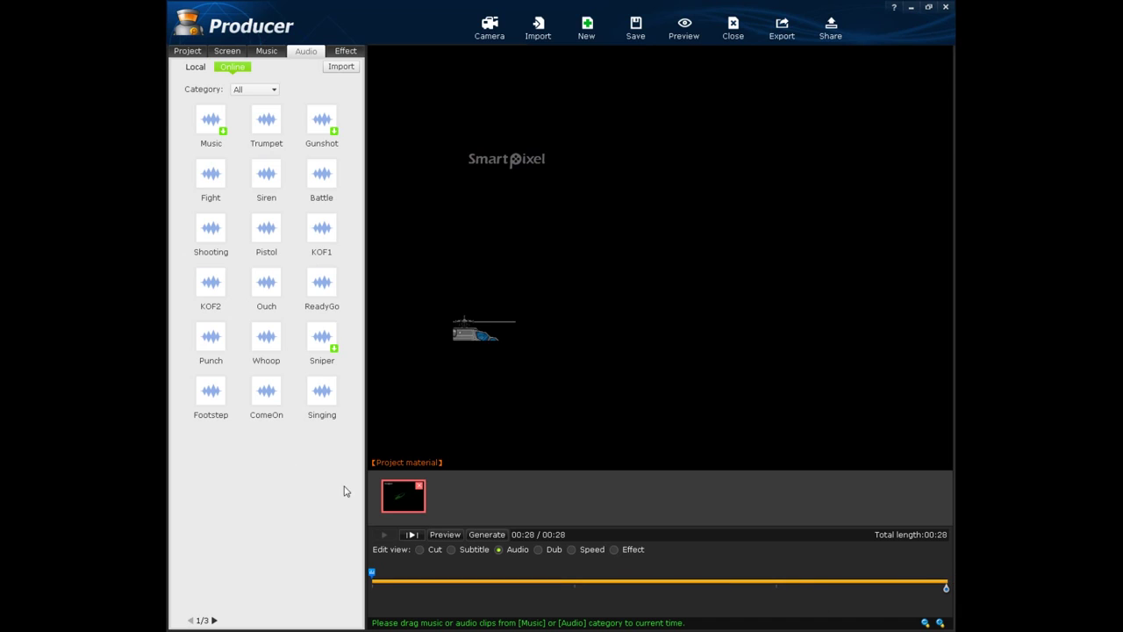
Step: Preview the finished project, then close Producer without saving
click(433, 535)
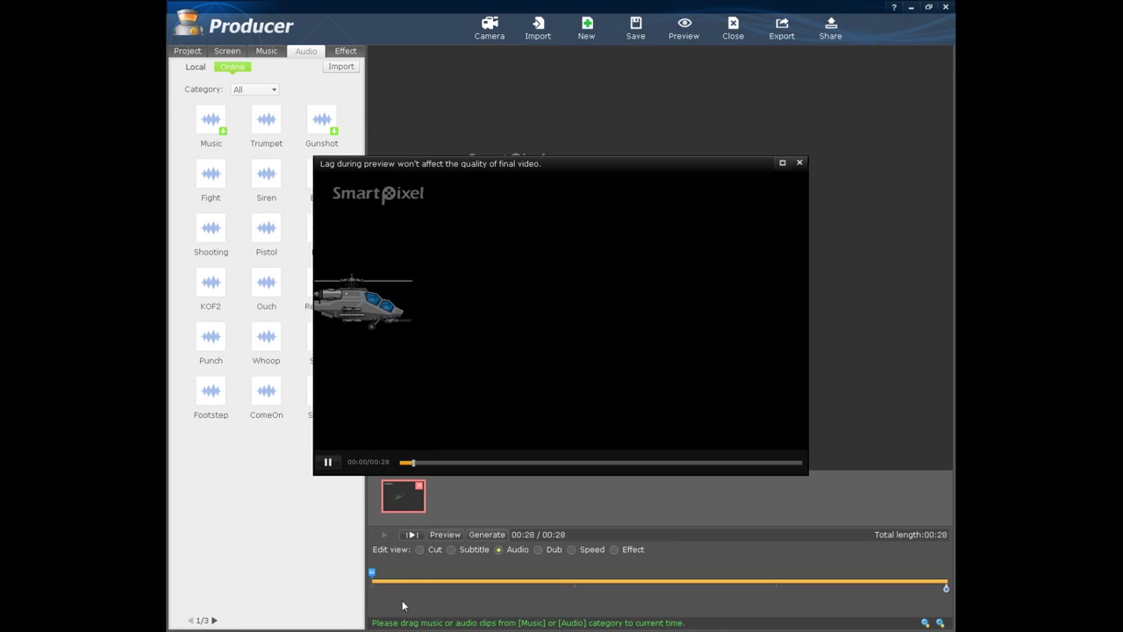
click(800, 164)
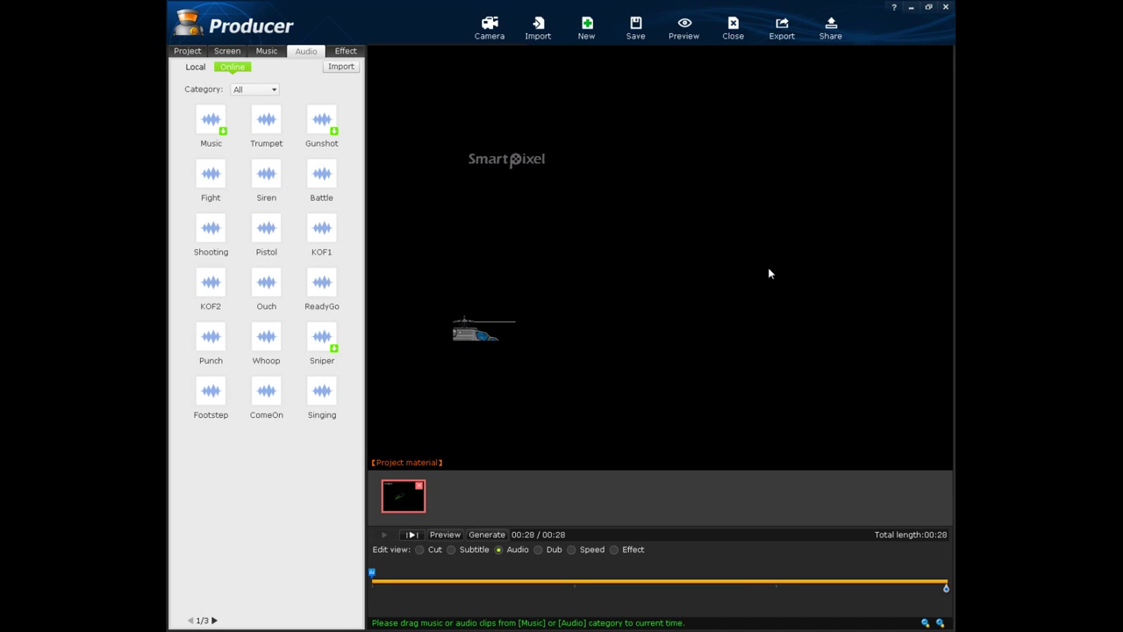
click(945, 8)
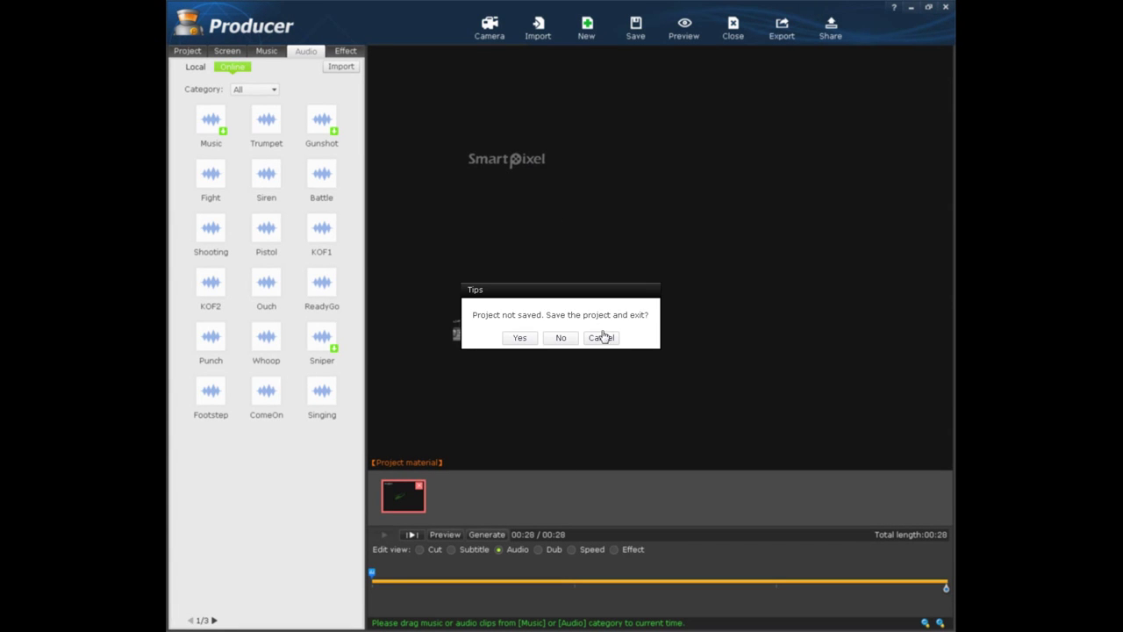
click(551, 342)
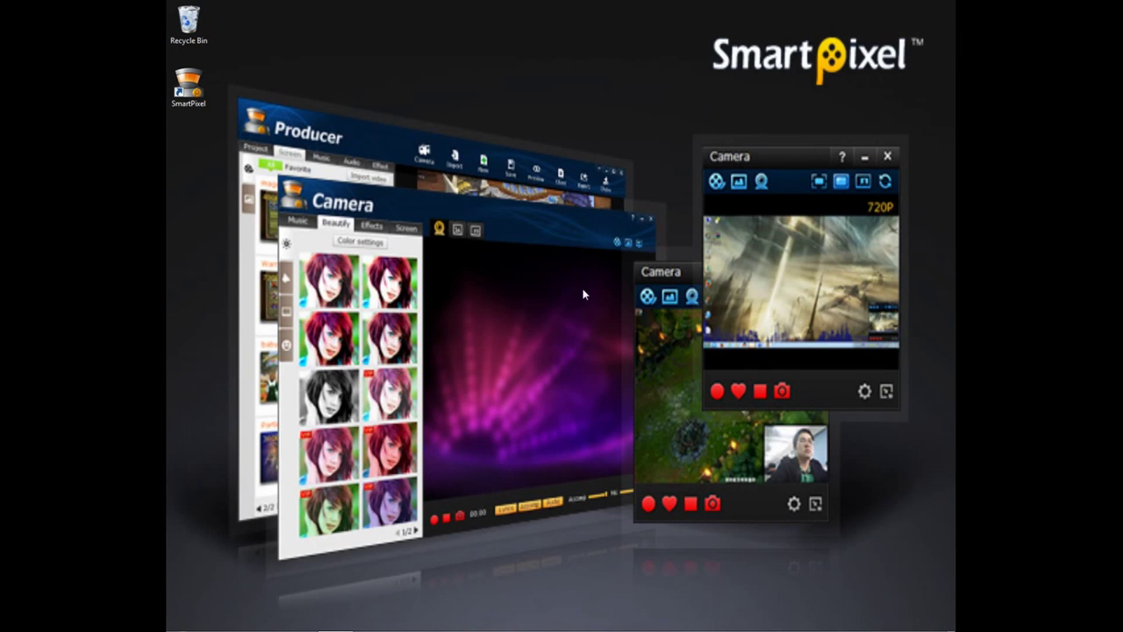